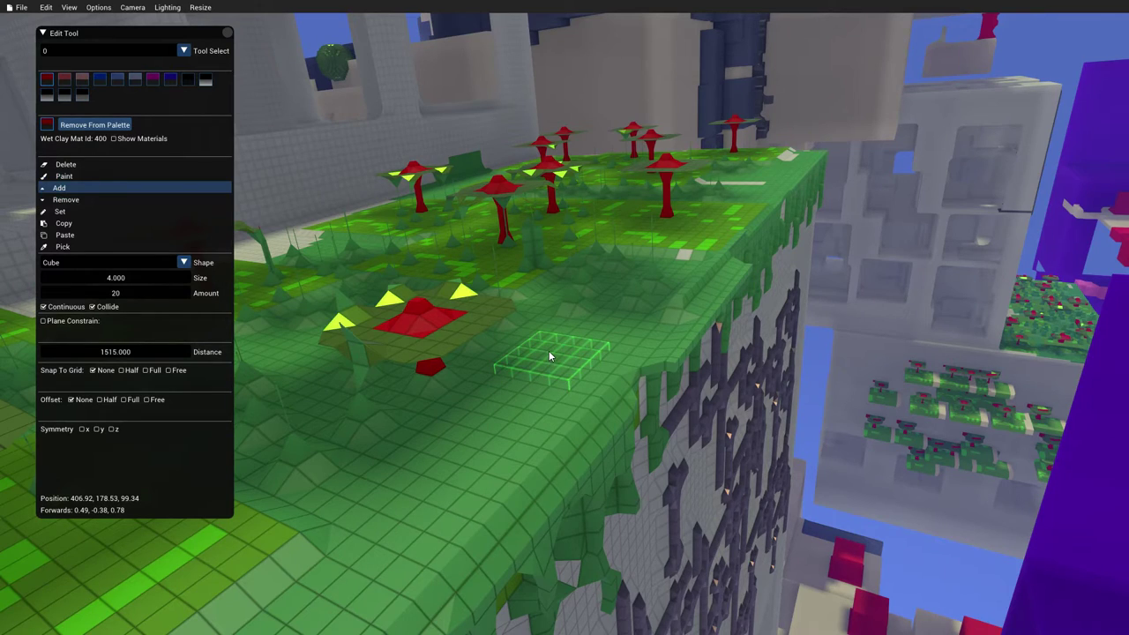
Add red Wet Clay voxels to the grassy ledge using the Cube brush at size 4 with Continuous on
{"action": "key", "text": "a"}
{"action": "mouse_move", "coordinate": [549, 351]}
{"action": "right_mouse_down"}
{"action": "mouse_move", "coordinate": [564, 318]}
{"action": "mouse_move", "coordinate": [644, 370]}
{"action": "right_mouse_up"}
{"action": "left_click", "coordinate": [651, 374]}
{"action": "left_click_drag", "start_coordinate": [651, 374], "coordinate": [645, 349]}
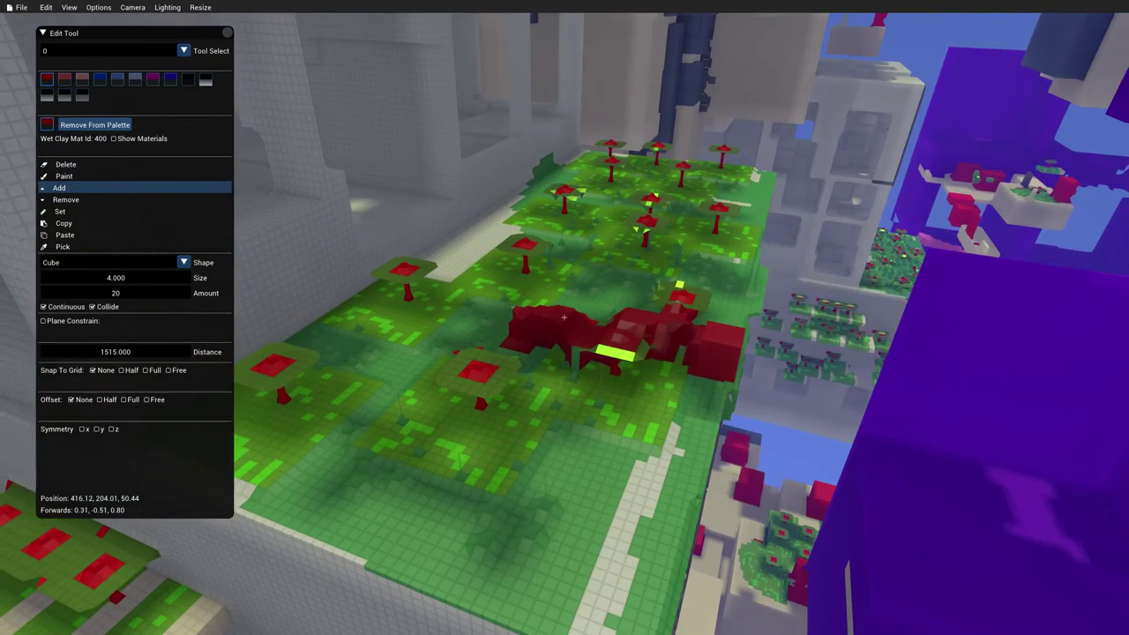
{"action": "left_click_drag", "start_coordinate": [586, 415], "coordinate": [583, 415]}
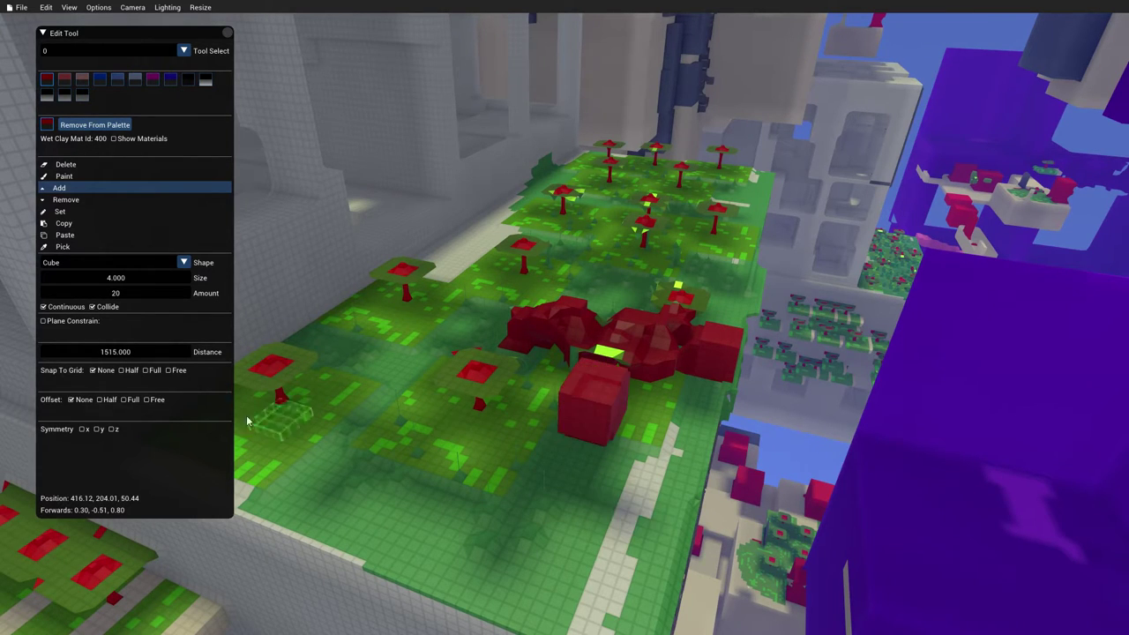
Set the Offset to Half and add a continuous stroke of red voxels from the front red cube to the ledge's edge
{"action": "left_click", "coordinate": [108, 400]}
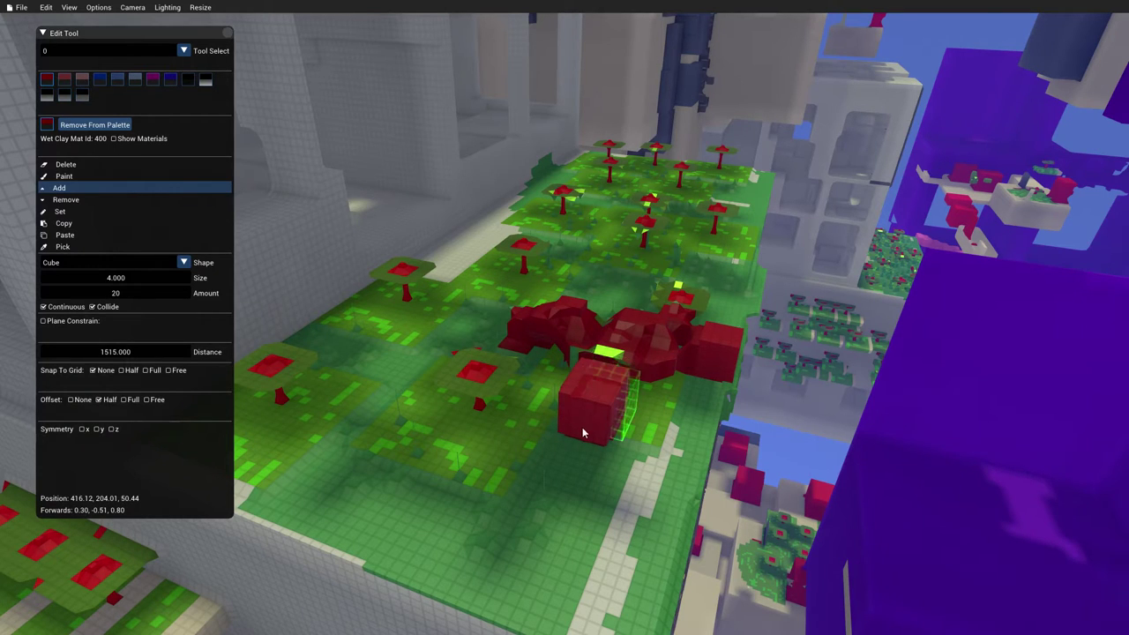
{"action": "mouse_move", "coordinate": [582, 427]}
{"action": "left_mouse_down"}
{"action": "mouse_move", "coordinate": [697, 399]}
{"action": "mouse_move", "coordinate": [724, 378]}
{"action": "mouse_move", "coordinate": [701, 371]}
{"action": "left_mouse_up"}
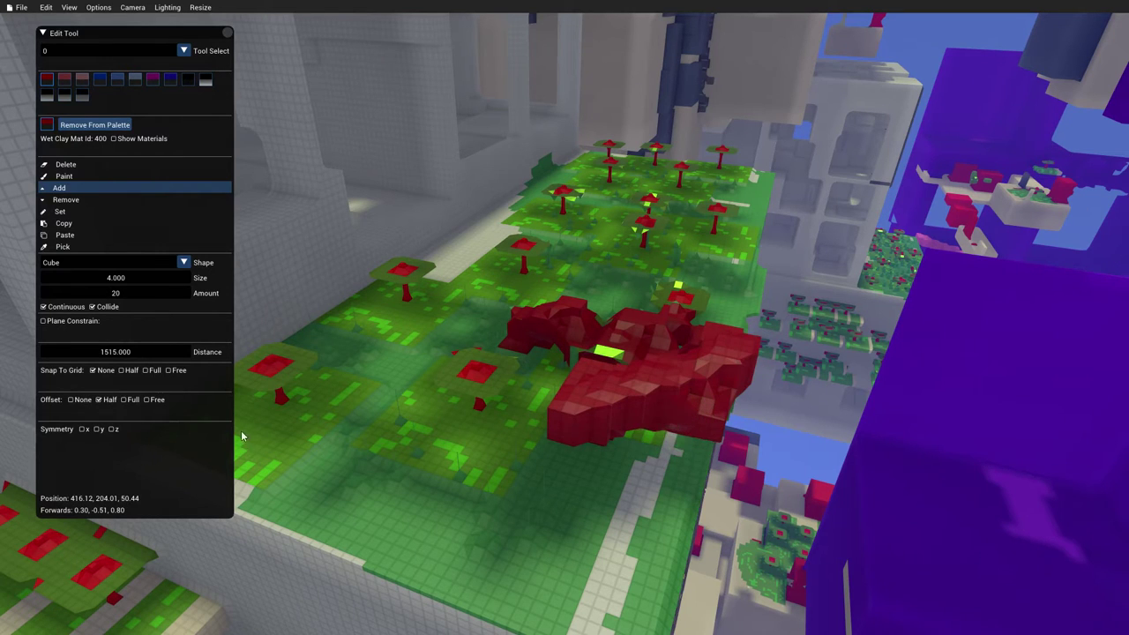
Set the Offset to None and add red cubes repeatedly at one spot on the front end of the red mass
{"action": "left_click", "coordinate": [84, 399]}
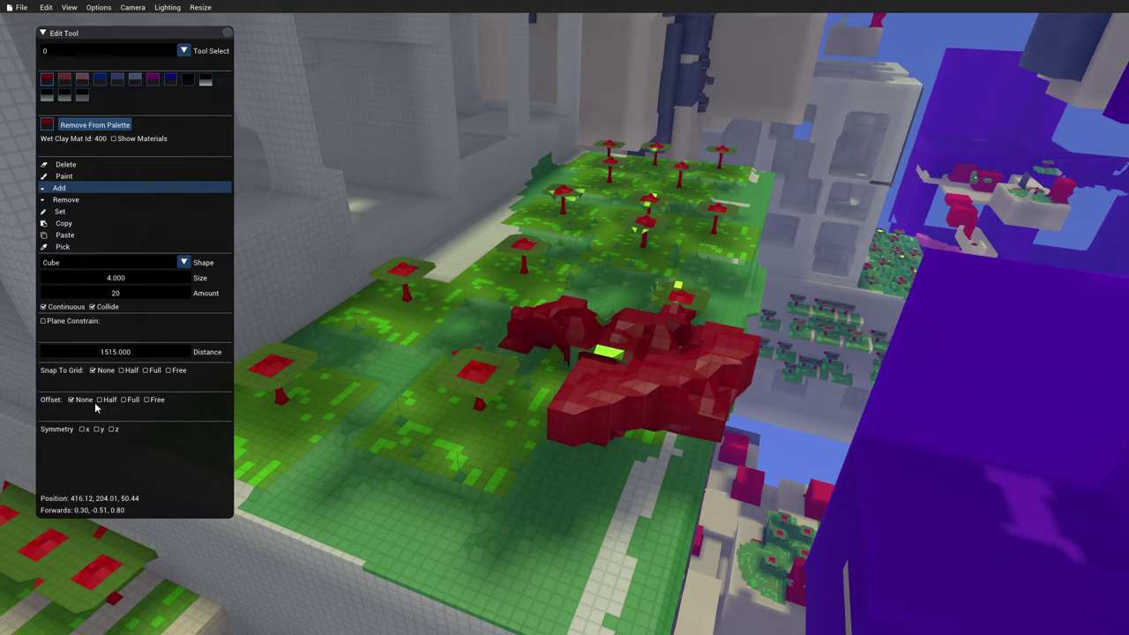
{"action": "left_click", "coordinate": [567, 430]}
{"action": "left_click", "coordinate": [566, 430]}
{"action": "left_click", "coordinate": [567, 430]}
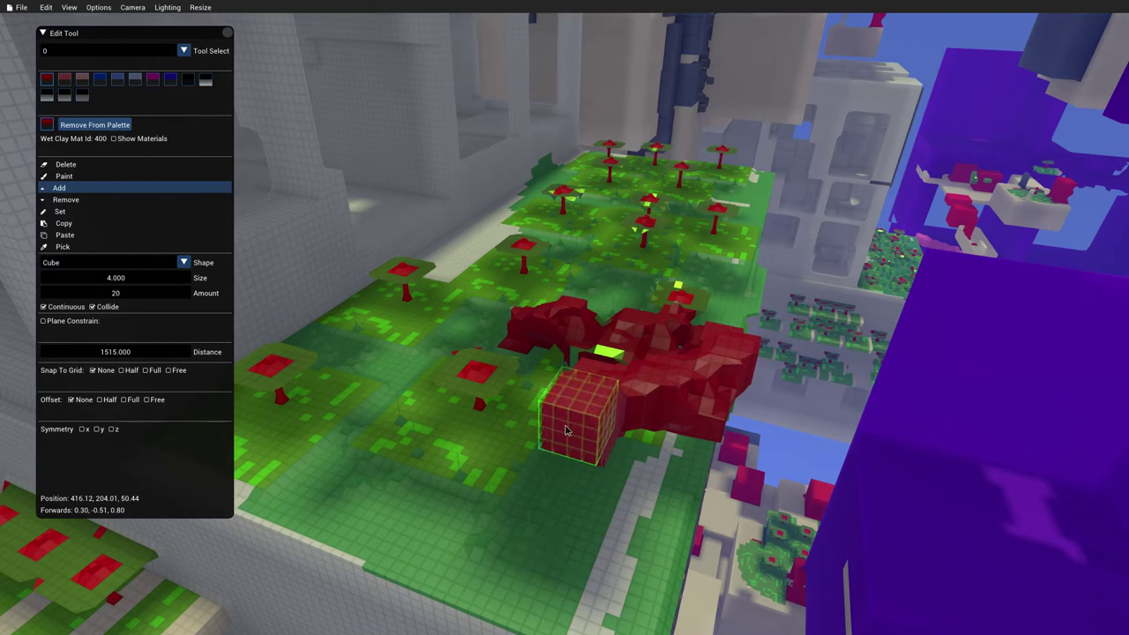
{"action": "left_click", "coordinate": [566, 430]}
{"action": "left_click", "coordinate": [566, 429]}
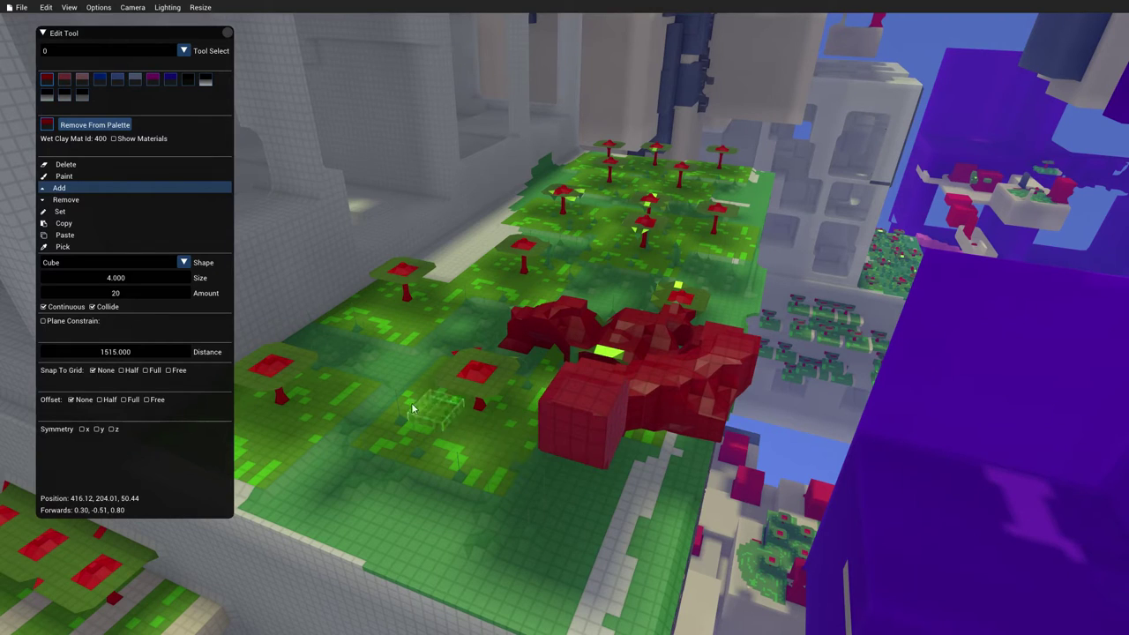
Add a single red cube with Continuous off, and a red stroke toward the ledge's edge with Continuous back on
{"action": "left_click", "coordinate": [48, 307]}
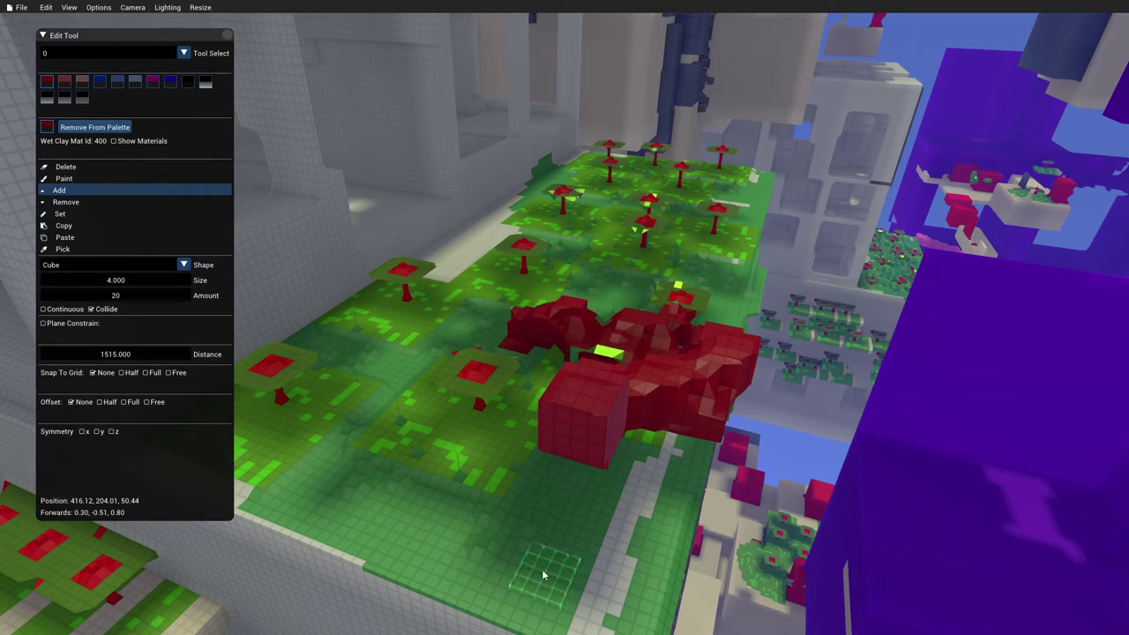
{"action": "left_click", "coordinate": [581, 433]}
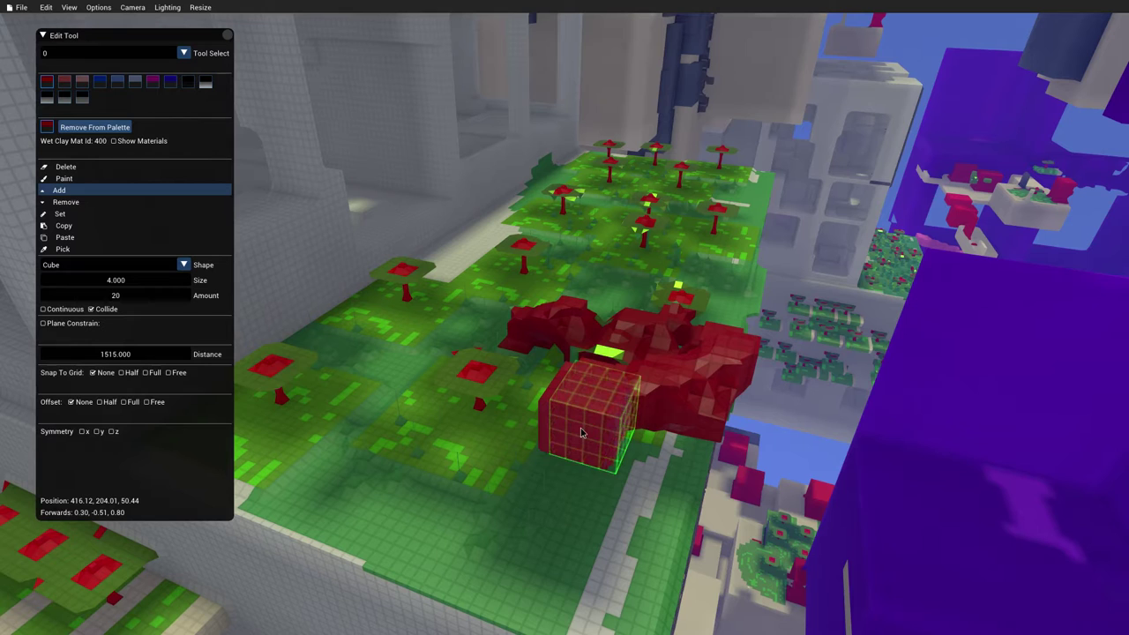
{"action": "left_click", "coordinate": [70, 309]}
{"action": "left_click_drag", "start_coordinate": [609, 410], "coordinate": [702, 407]}
Fly the camera over the mushroom-covered terrain to examine it from different positions and angles
{"action": "key", "text": "a"}
{"action": "right_click_drag", "start_coordinate": [702, 408], "coordinate": [785, 407]}
{"action": "key", "text": "w"}
{"action": "right_click_drag", "start_coordinate": [565, 318], "coordinate": [643, 280]}
{"action": "key", "text": "w"}
{"action": "key", "text": "d"}
{"action": "right_click_drag", "start_coordinate": [565, 317], "coordinate": [560, 362]}
{"action": "key", "text": "a"}
{"action": "key", "text": "w"}
{"action": "key", "text": "d"}
{"action": "key", "text": "w"}
{"action": "key", "text": "w"}
{"action": "key", "text": "d"}
{"action": "key", "text": "s"}
{"action": "right_click_drag", "start_coordinate": [564, 318], "coordinate": [524, 362]}
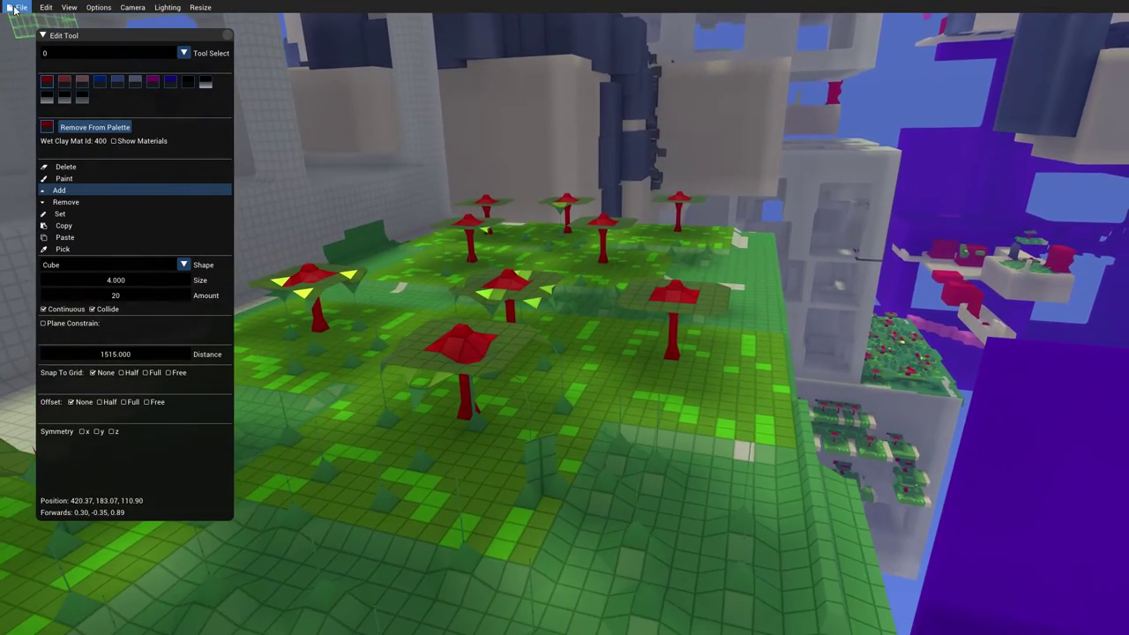
Load chr_sword.vox, discarding the unsaved changes to the current world
{"action": "left_click", "coordinate": [17, 7]}
{"action": "left_click", "coordinate": [34, 37]}
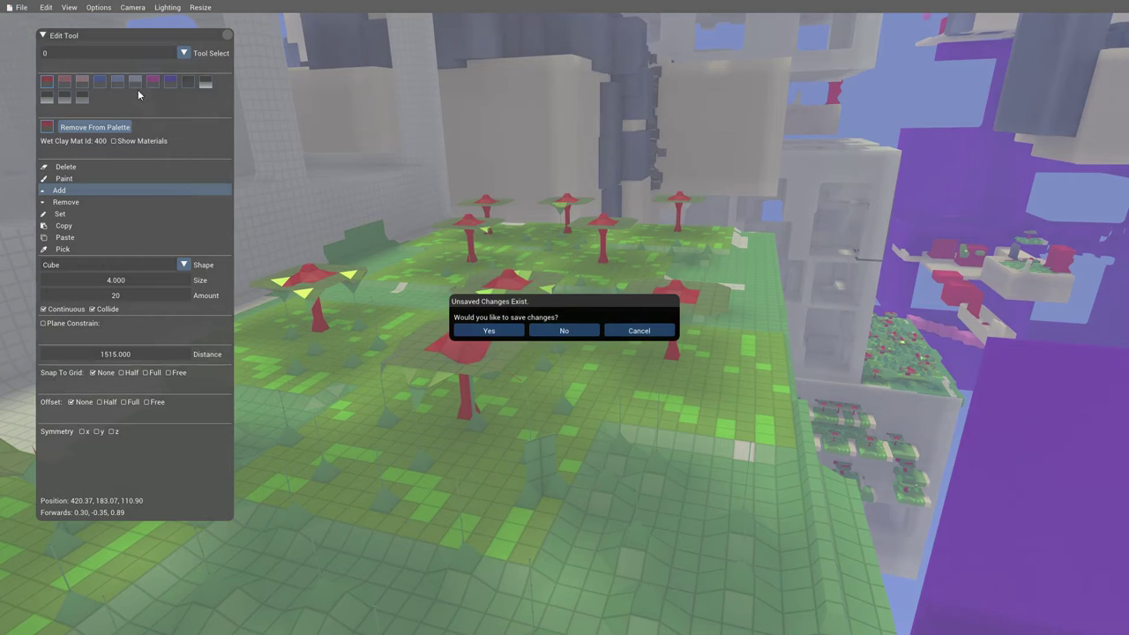
{"action": "left_click", "coordinate": [550, 333]}
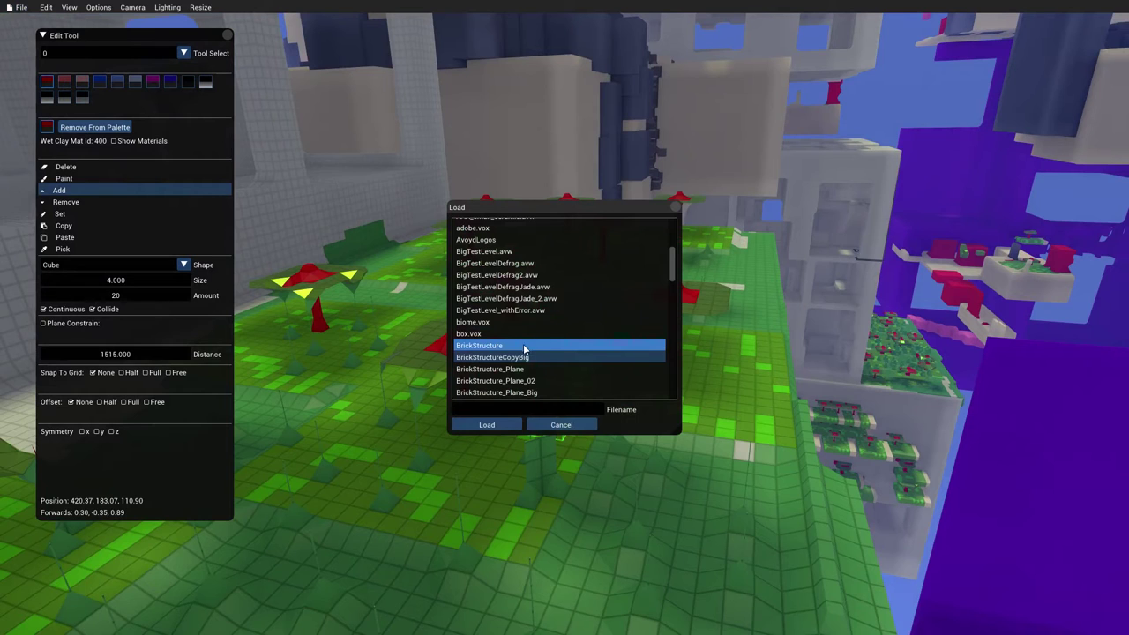
{"action": "scroll", "coordinate": [517, 345], "scroll_direction": "up", "scroll_amount": 4}
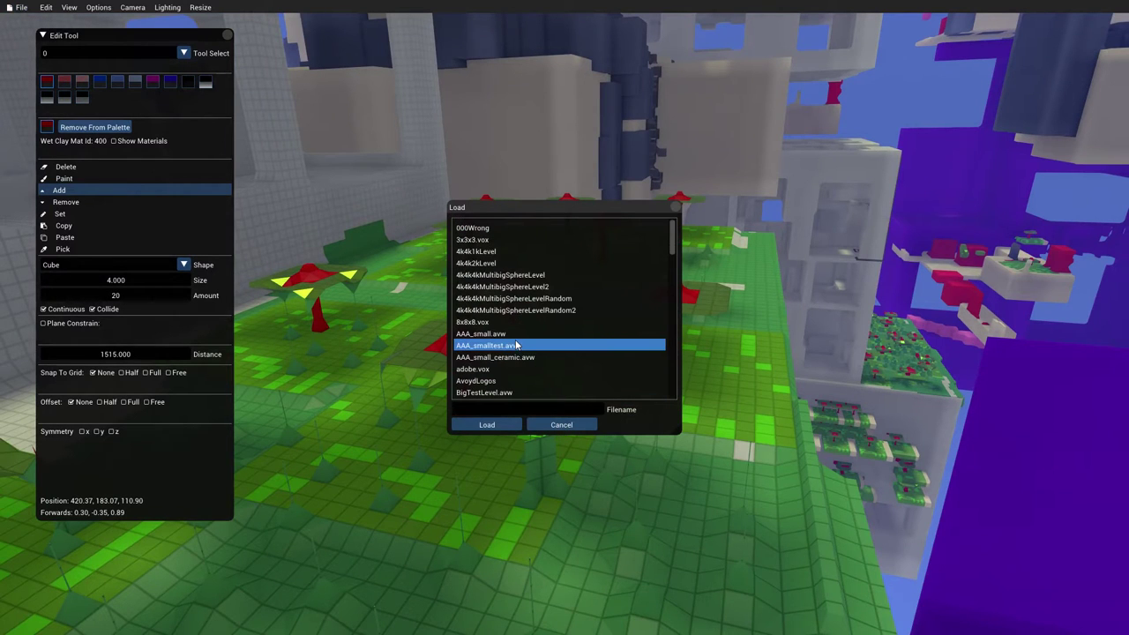
{"action": "scroll", "coordinate": [517, 345], "scroll_direction": "down", "scroll_amount": 4}
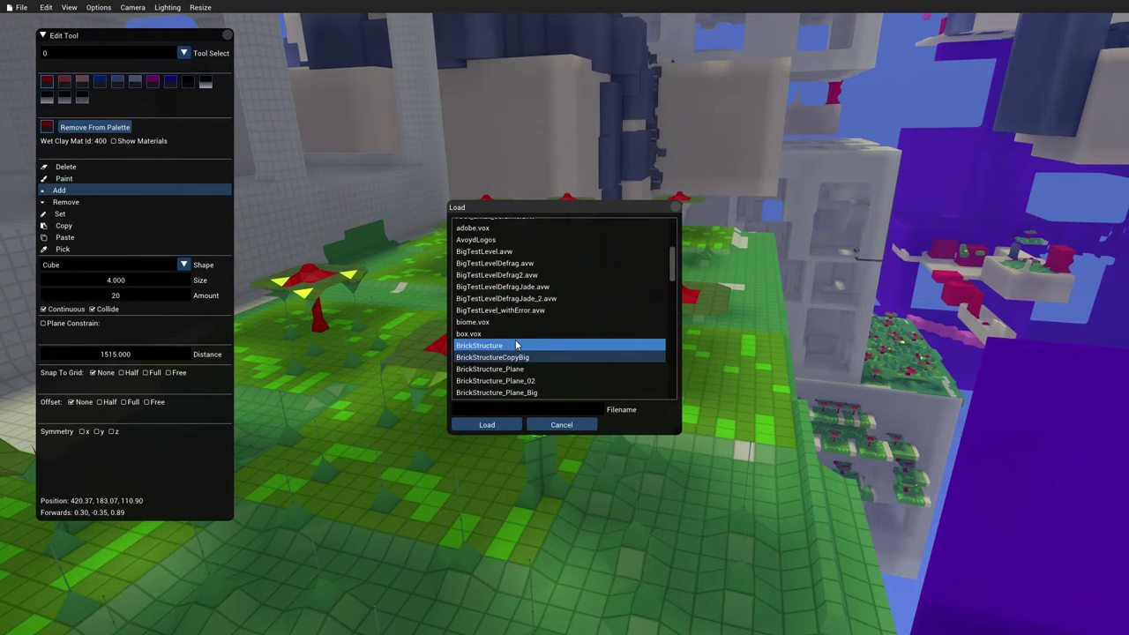
{"action": "scroll", "coordinate": [517, 345], "scroll_direction": "down", "scroll_amount": 3}
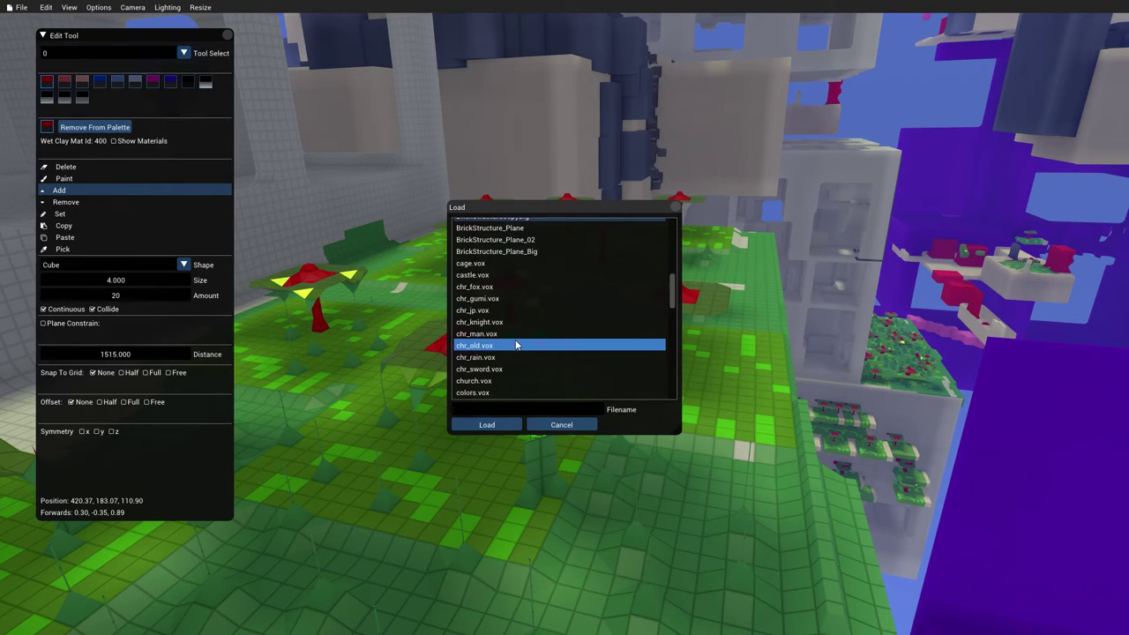
{"action": "double_click", "coordinate": [479, 370]}
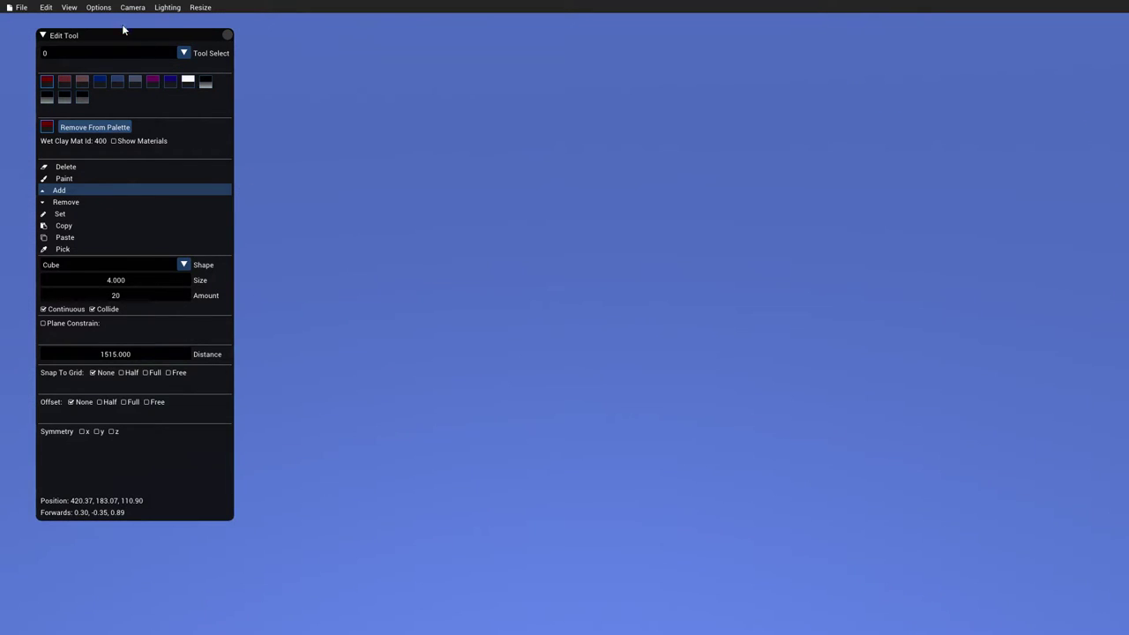
Enable the arc ball camera and center it on the loaded character model
{"action": "left_click", "coordinate": [121, 12]}
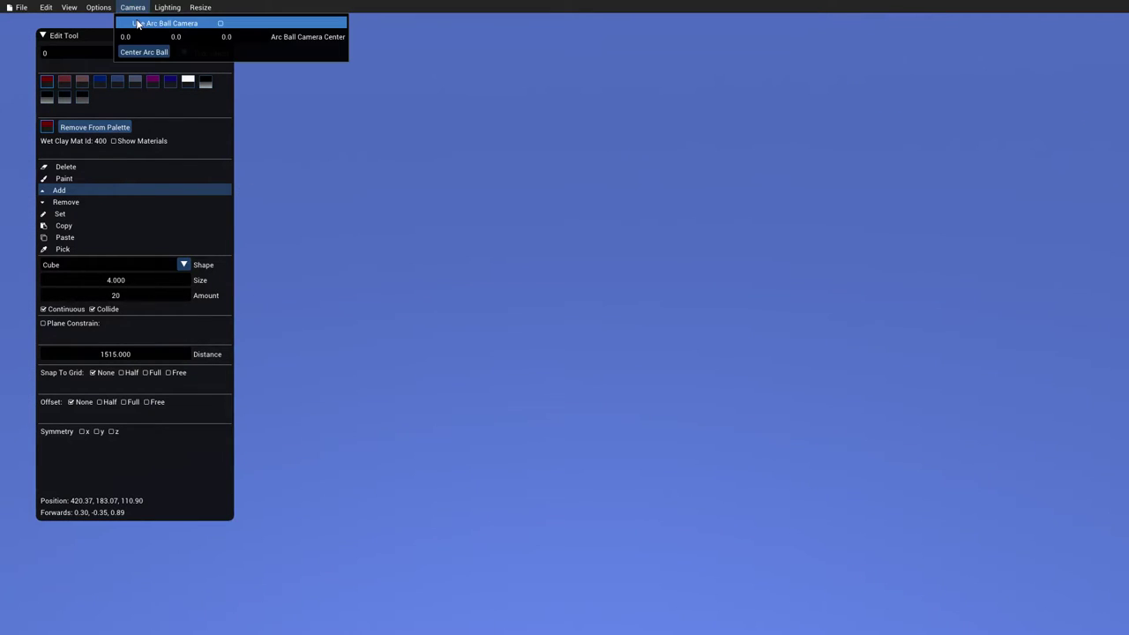
{"action": "left_click", "coordinate": [132, 22]}
{"action": "left_click", "coordinate": [129, 10]}
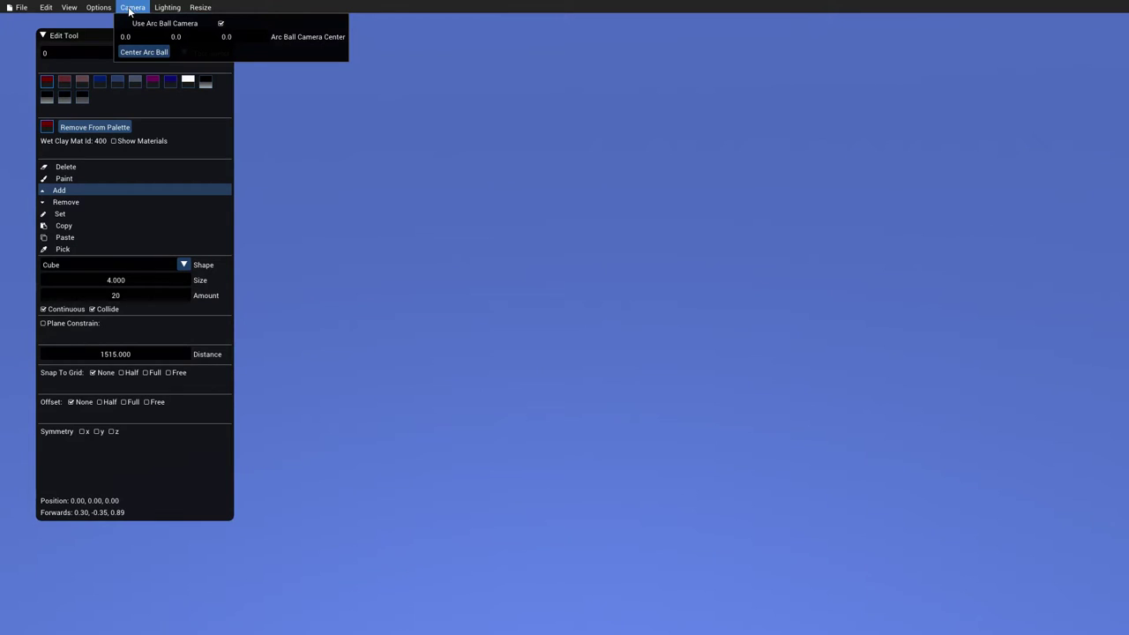
{"action": "left_click", "coordinate": [144, 53]}
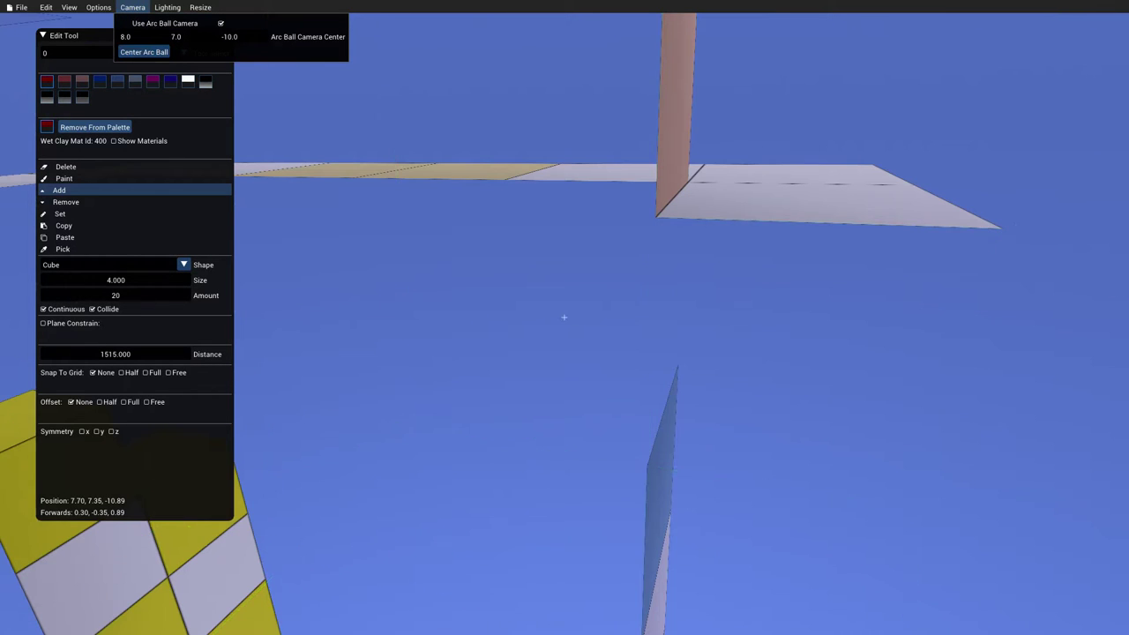
Examine the character model from several angles and distances with the arc ball camera
{"action": "scroll", "coordinate": [323, 267], "scroll_direction": "down", "scroll_amount": 10}
{"action": "right_click_drag", "start_coordinate": [322, 267], "coordinate": [600, 231]}
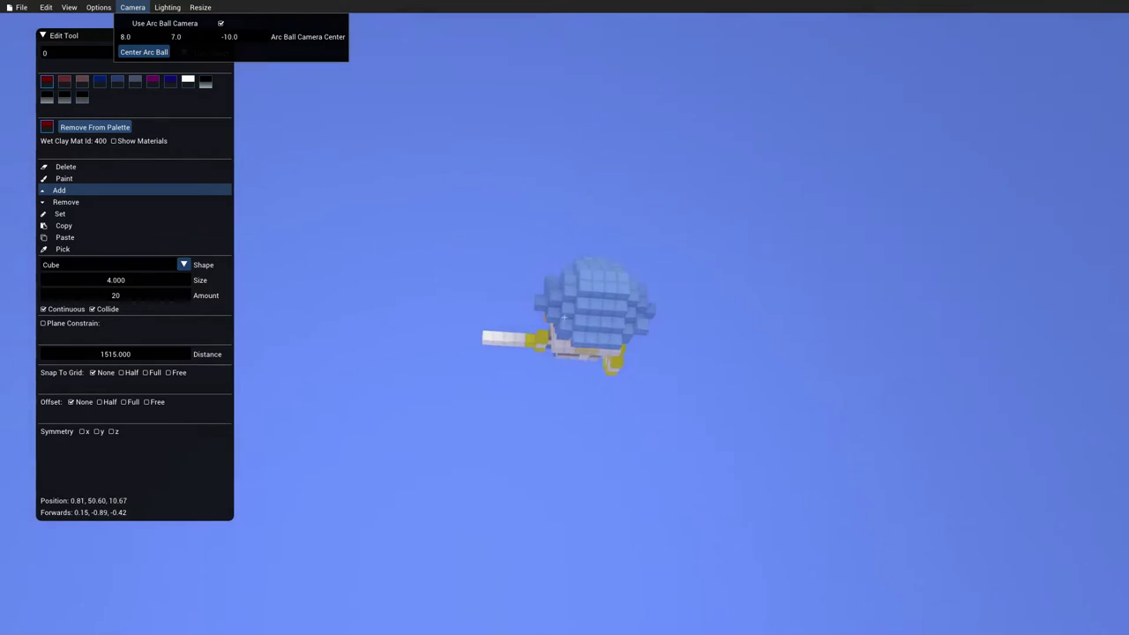
{"action": "scroll", "coordinate": [565, 318], "scroll_direction": "down", "scroll_amount": 8}
{"action": "scroll", "coordinate": [564, 318], "scroll_direction": "up", "scroll_amount": 5}
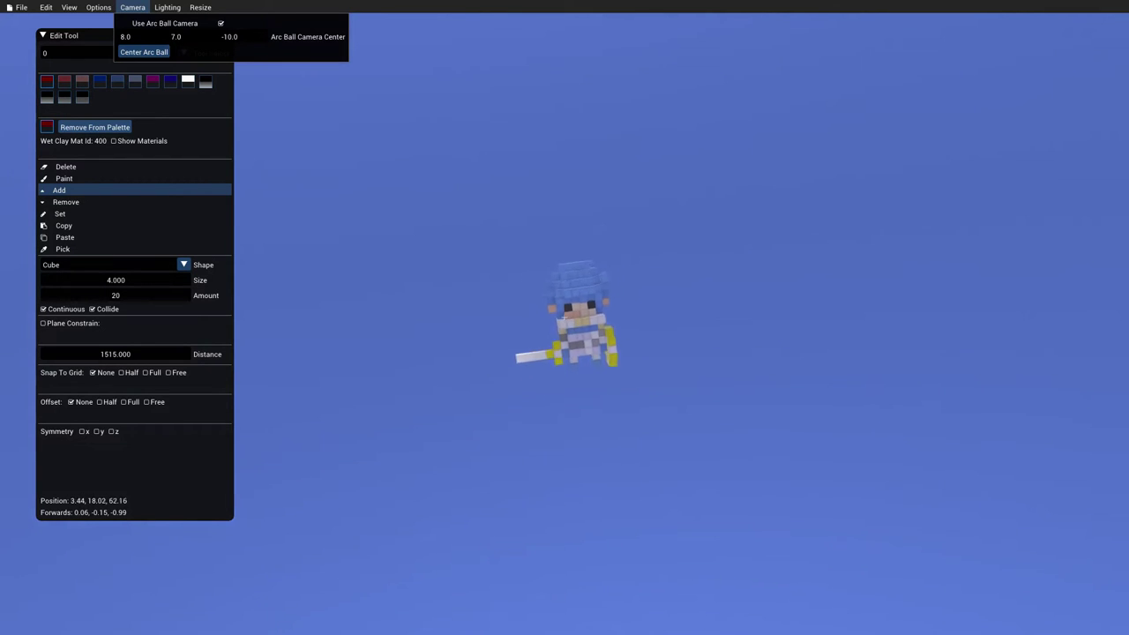
{"action": "right_click_drag", "start_coordinate": [565, 318], "coordinate": [565, 281]}
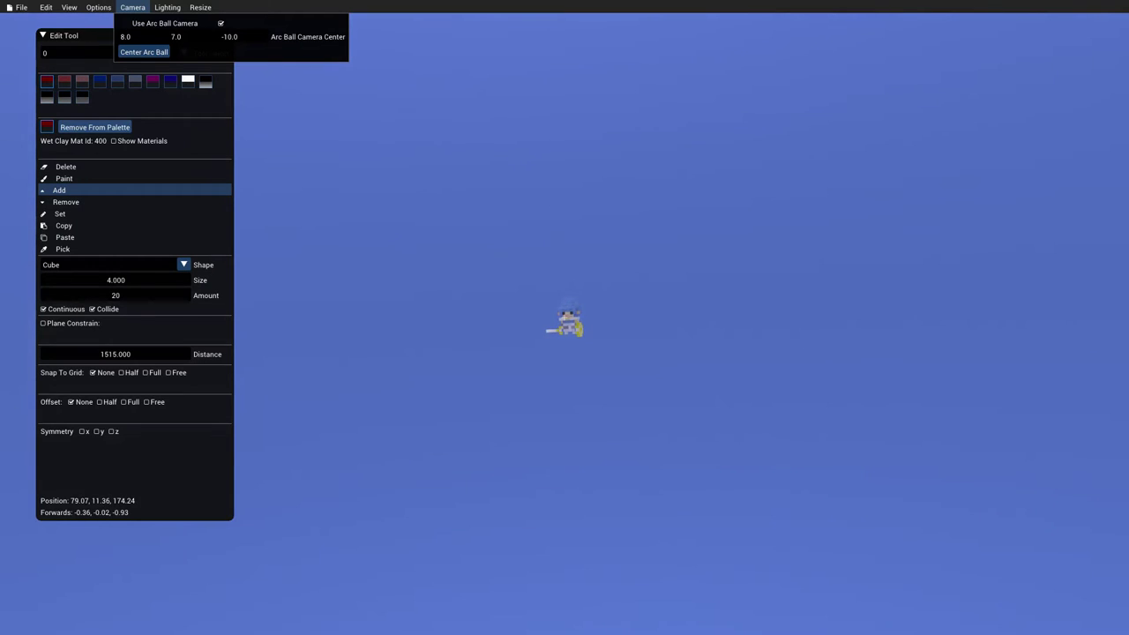
{"action": "scroll", "coordinate": [565, 318], "scroll_direction": "up", "scroll_amount": 5}
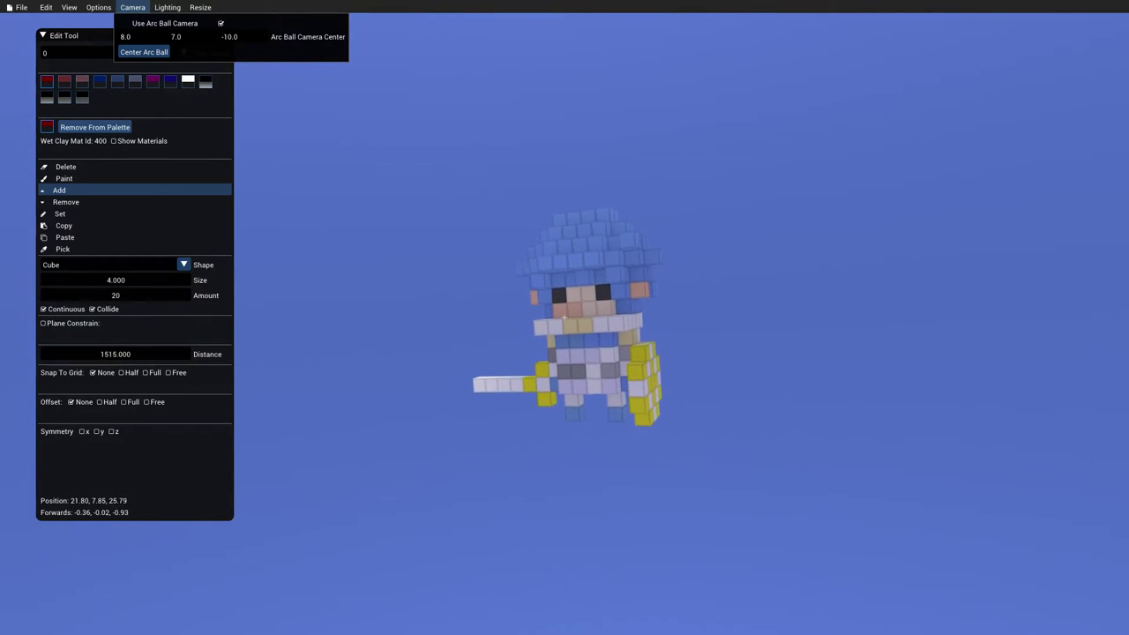
{"action": "scroll", "coordinate": [565, 317], "scroll_direction": "up", "scroll_amount": 4}
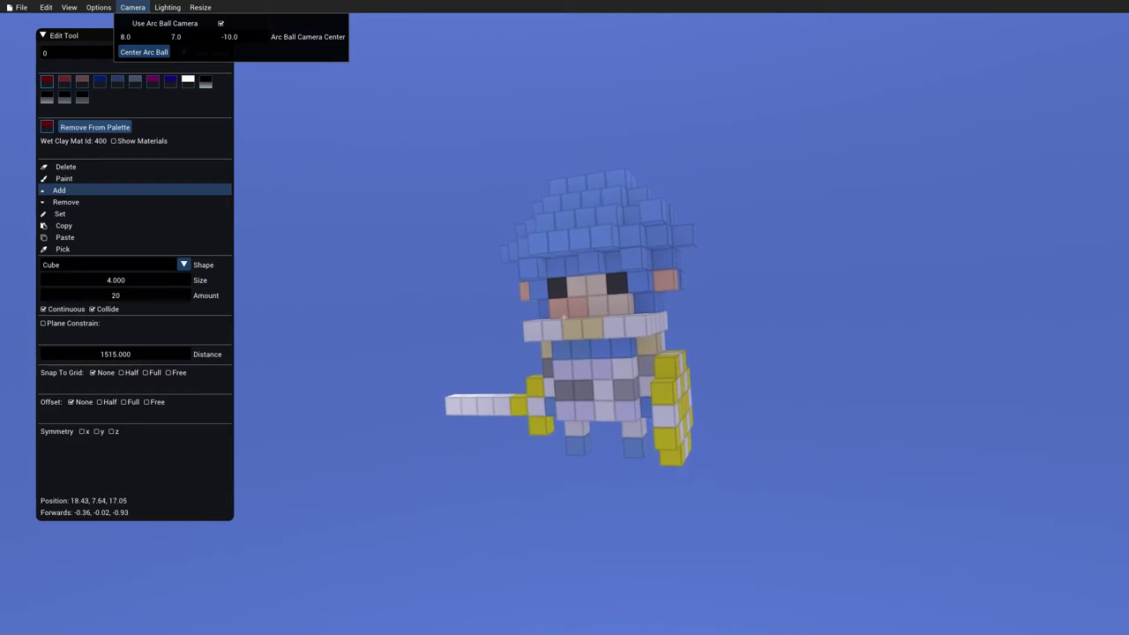
{"action": "scroll", "coordinate": [564, 318], "scroll_direction": "down", "scroll_amount": 1}
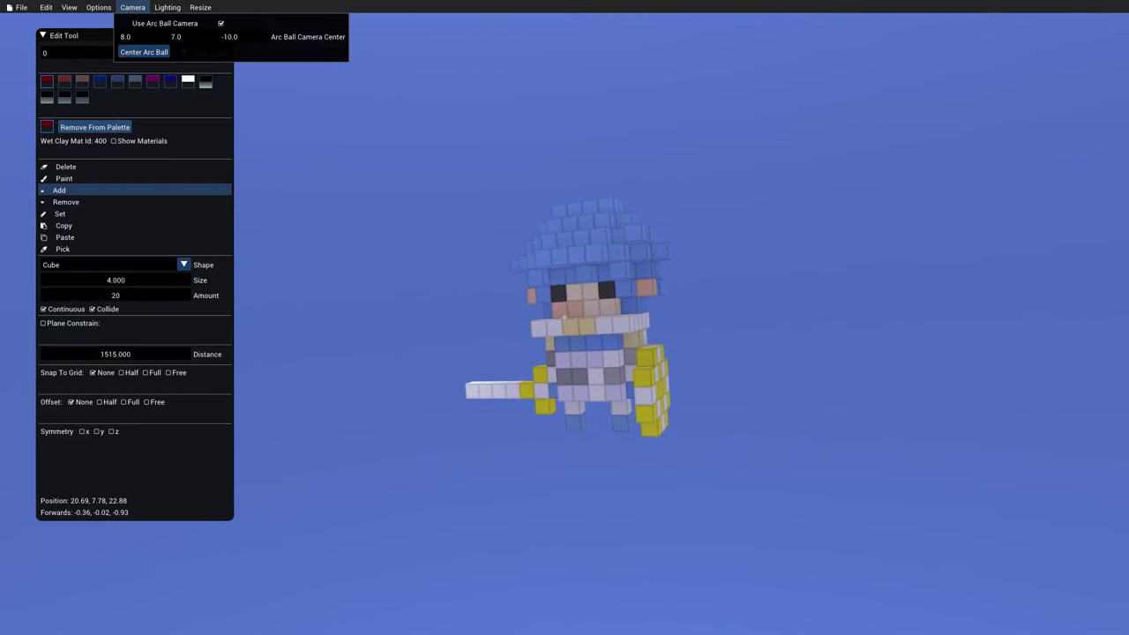
{"action": "scroll", "coordinate": [565, 318], "scroll_direction": "down", "scroll_amount": 4}
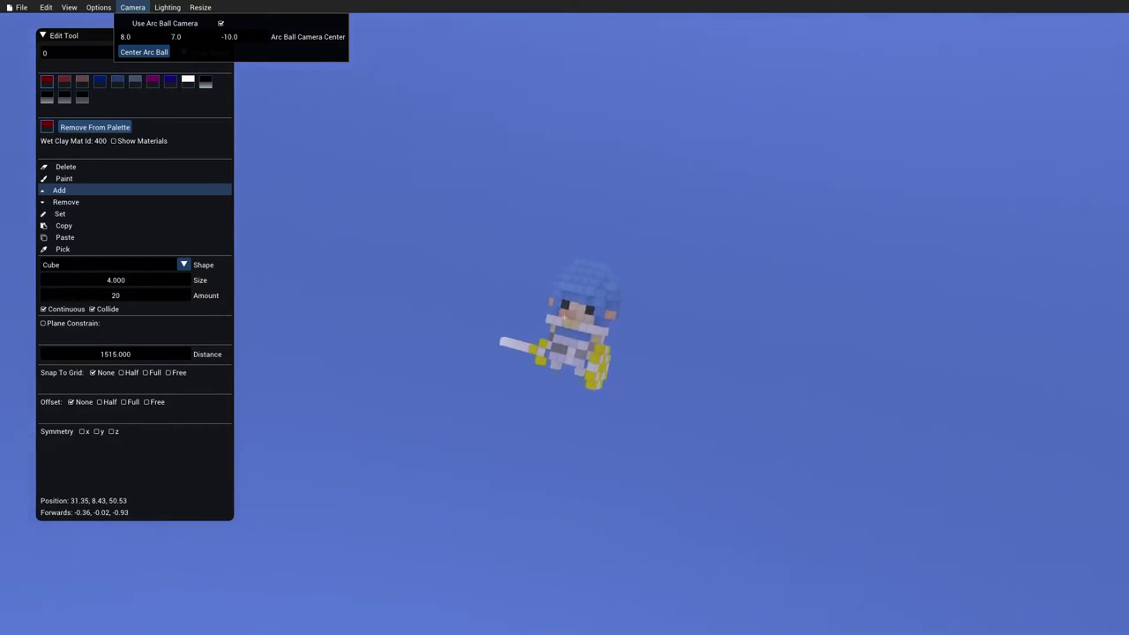
{"action": "key", "text": "e"}
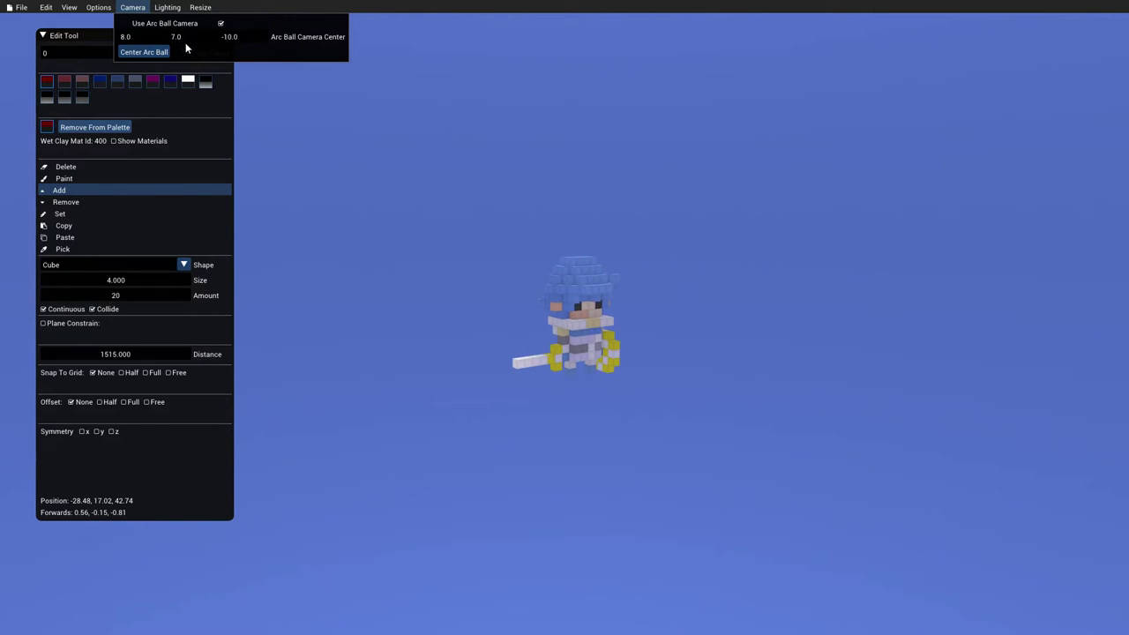
Try X values of 0 and 16 for the arc ball camera center, orbiting the character model
{"action": "key", "text": "Return"}
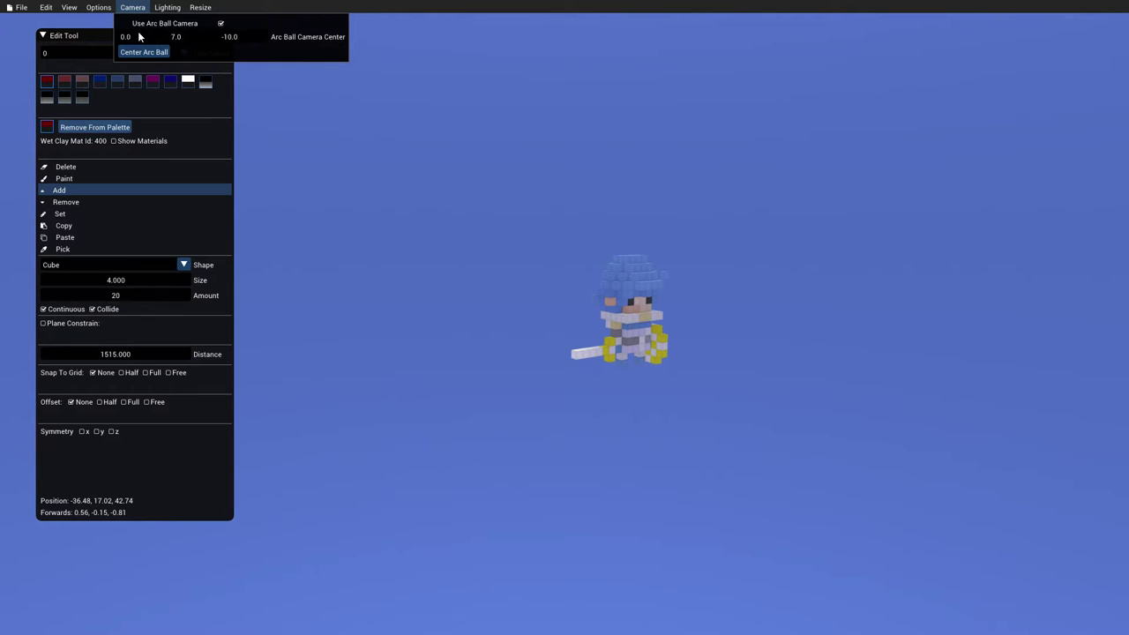
{"action": "key", "text": "Tab"}
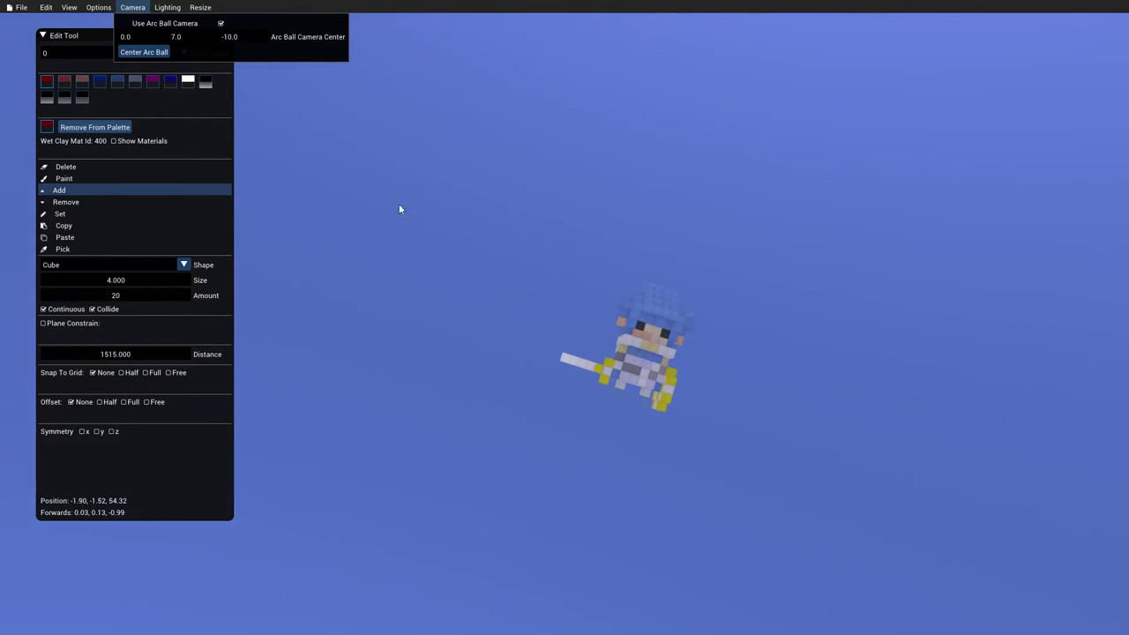
{"action": "left_click", "coordinate": [137, 38]}
{"action": "type", "text": "16"}
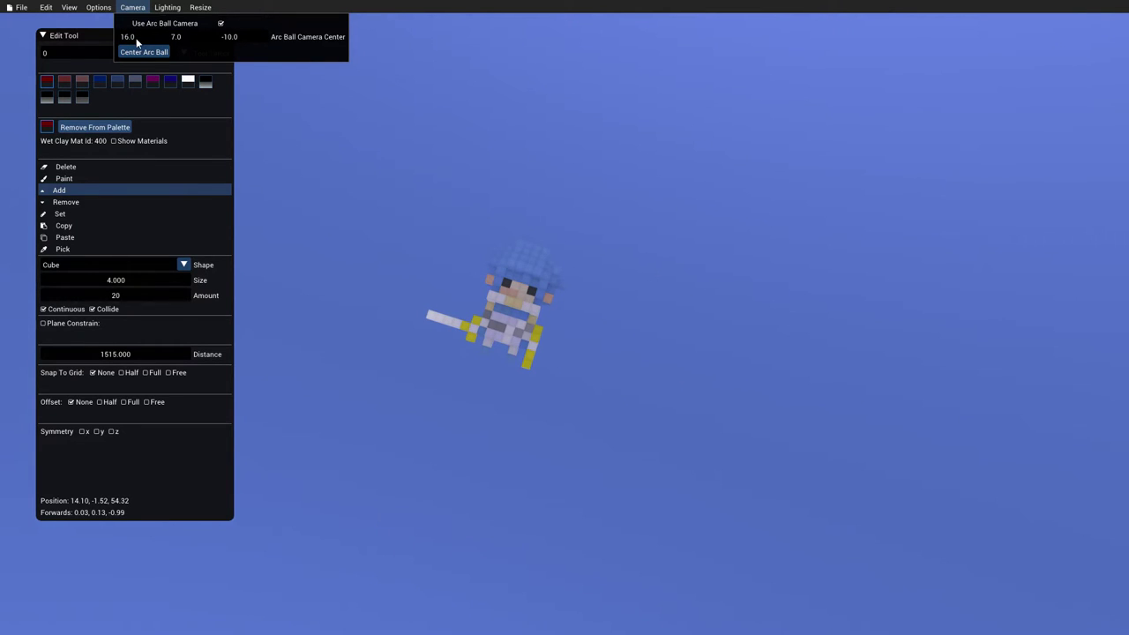
{"action": "mouse_move", "coordinate": [493, 276]}
{"action": "right_mouse_down"}
{"action": "mouse_move", "coordinate": [503, 287]}
{"action": "mouse_move", "coordinate": [450, 289]}
{"action": "mouse_move", "coordinate": [327, 339]}
{"action": "mouse_move", "coordinate": [304, 334]}
{"action": "mouse_move", "coordinate": [549, 285]}
{"action": "mouse_move", "coordinate": [484, 303]}
{"action": "right_mouse_up"}
Load the monu3.vox model in place of the character
{"action": "mouse_move", "coordinate": [99, 8]}
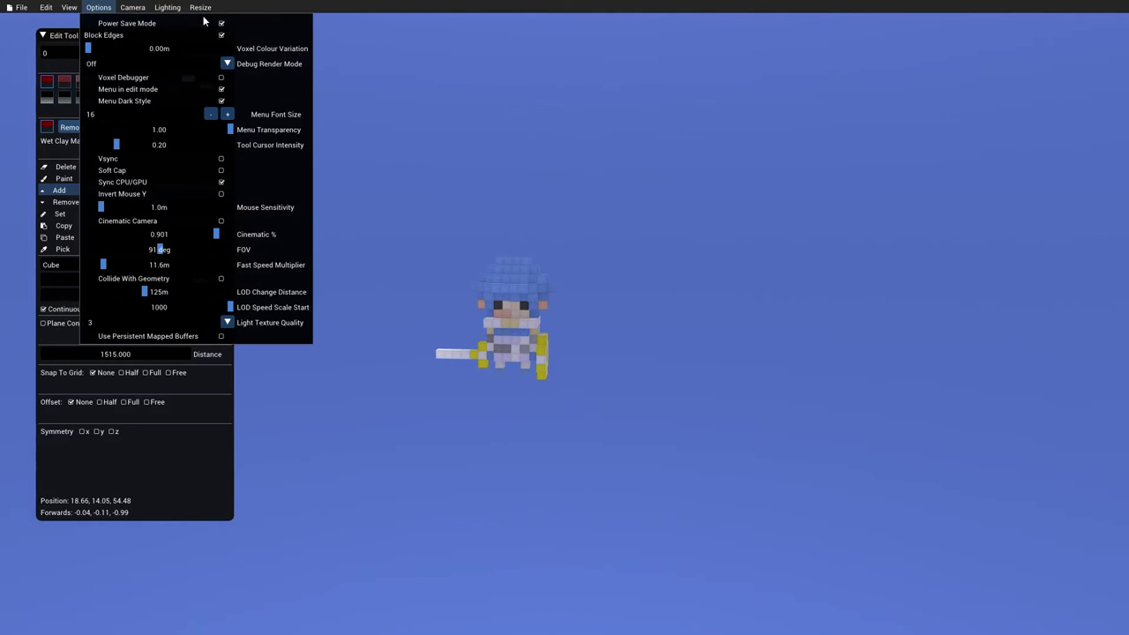
{"action": "mouse_move", "coordinate": [9, 7]}
{"action": "left_click", "coordinate": [26, 35]}
{"action": "scroll", "coordinate": [515, 369], "scroll_direction": "down", "scroll_amount": 4}
{"action": "scroll", "coordinate": [484, 360], "scroll_direction": "down", "scroll_amount": 3}
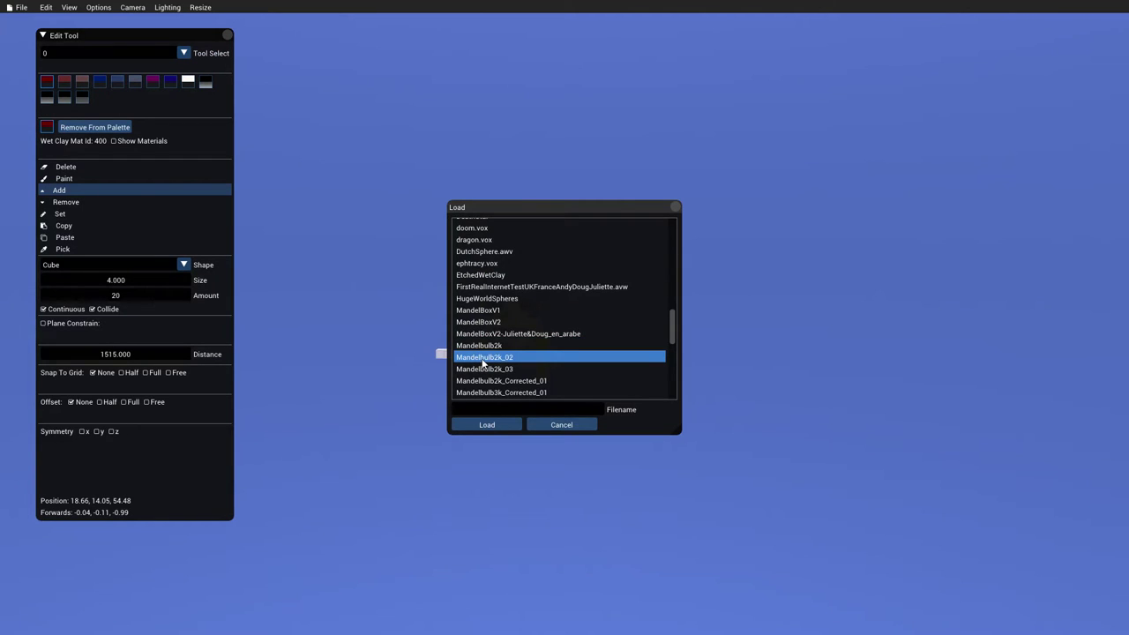
{"action": "scroll", "coordinate": [483, 360], "scroll_direction": "down", "scroll_amount": 4}
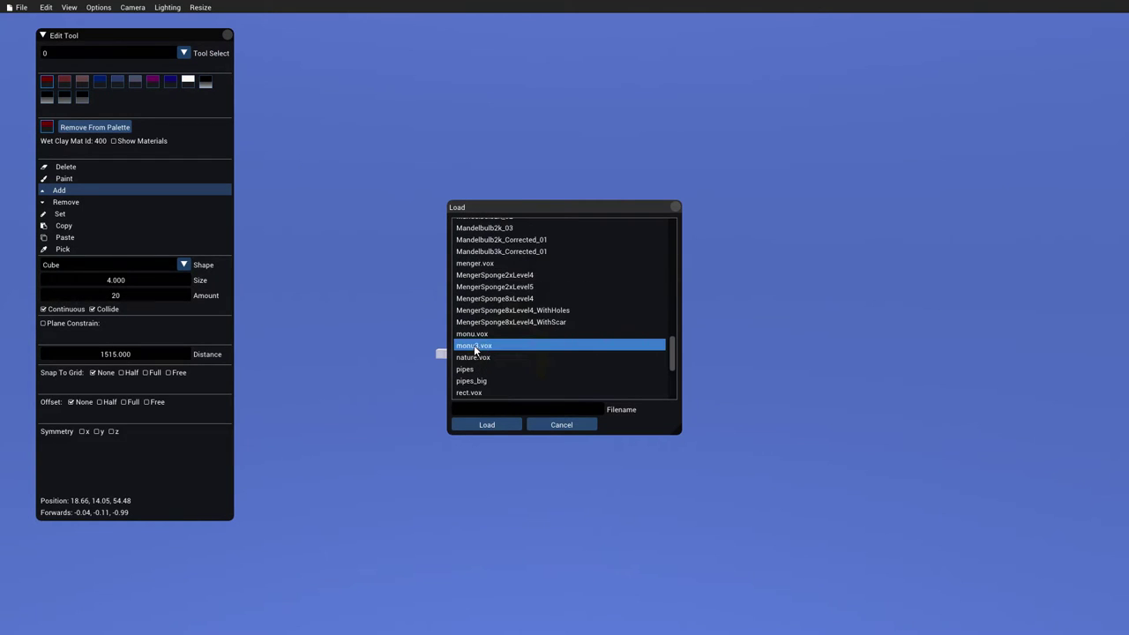
{"action": "double_click", "coordinate": [474, 346]}
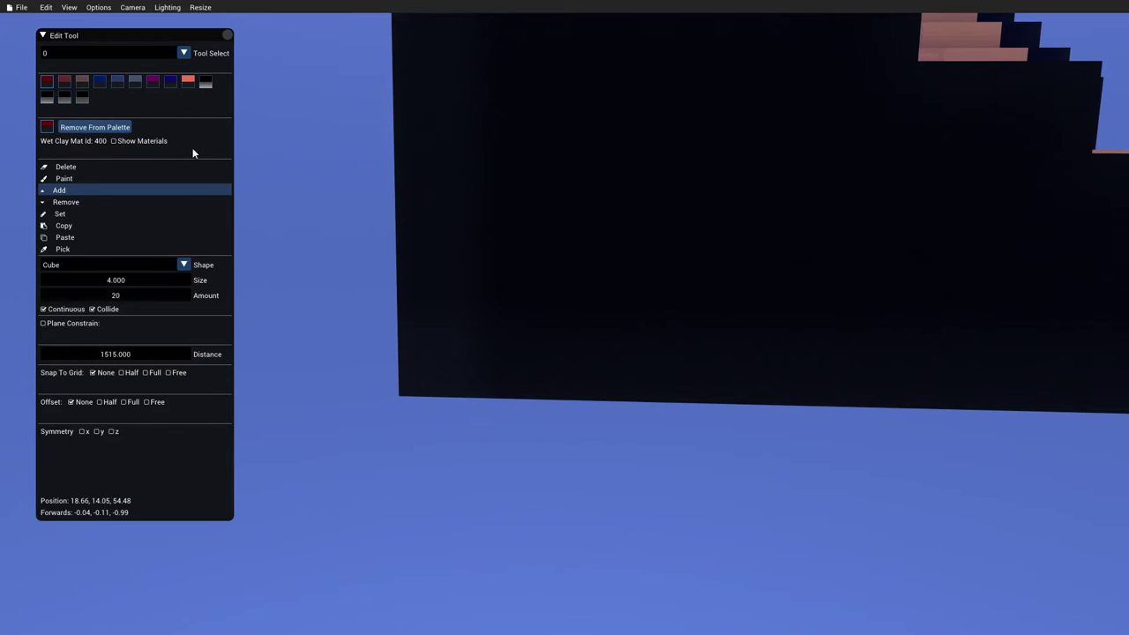
Center the arc ball camera on the loaded monu3 model and orbit around its stepped interior
{"action": "left_click", "coordinate": [98, 8]}
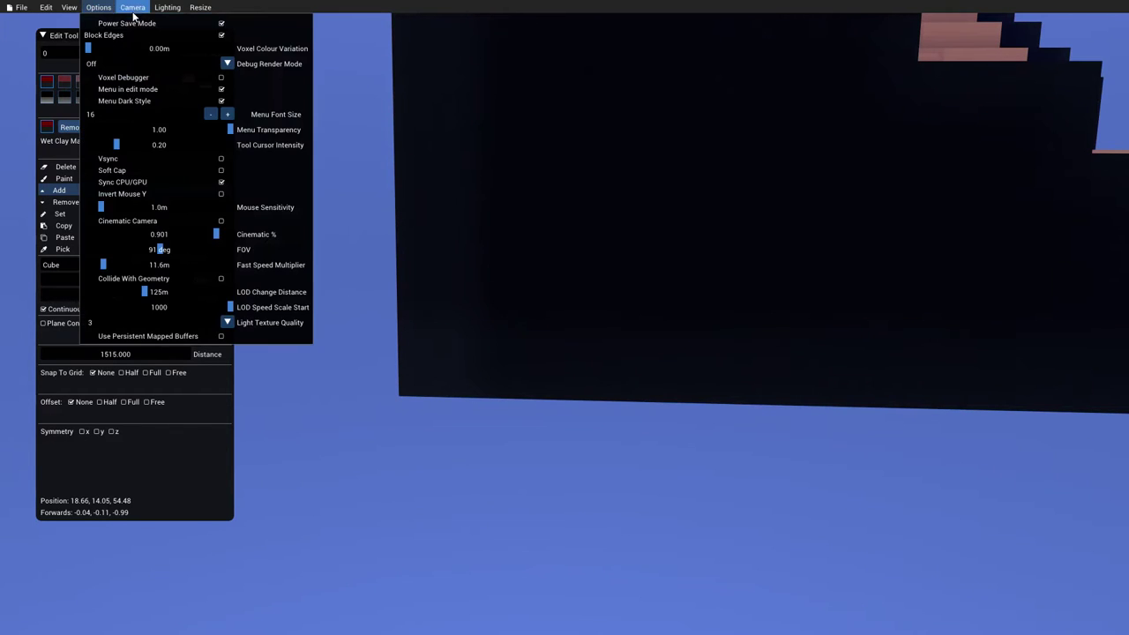
{"action": "mouse_move", "coordinate": [135, 12]}
{"action": "left_click", "coordinate": [146, 53]}
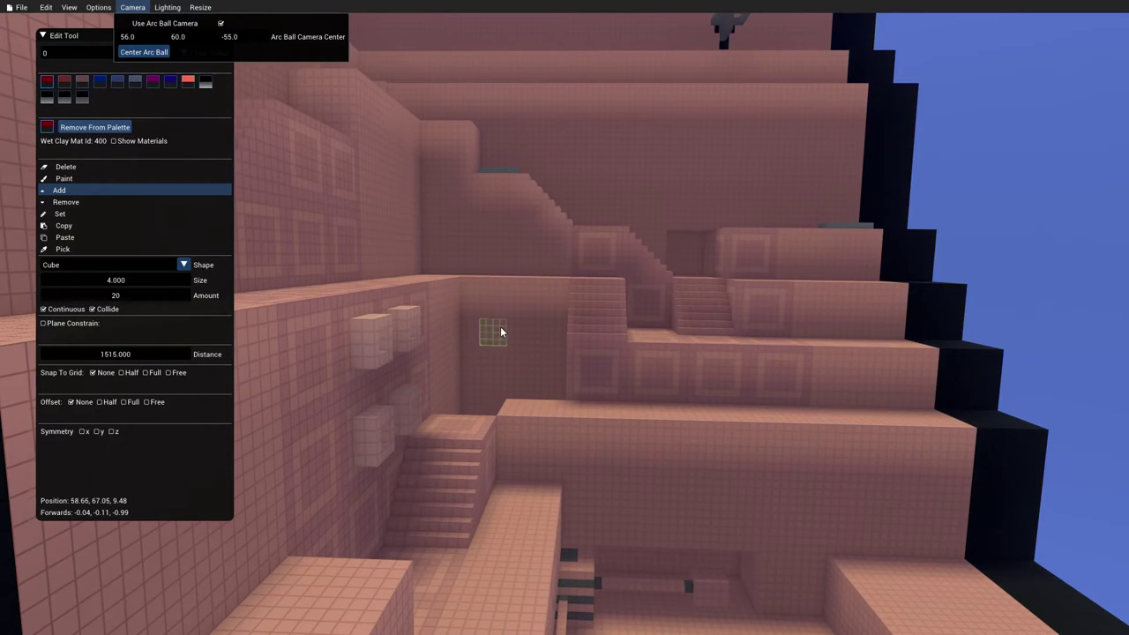
{"action": "key", "text": "s"}
{"action": "key", "text": "w"}
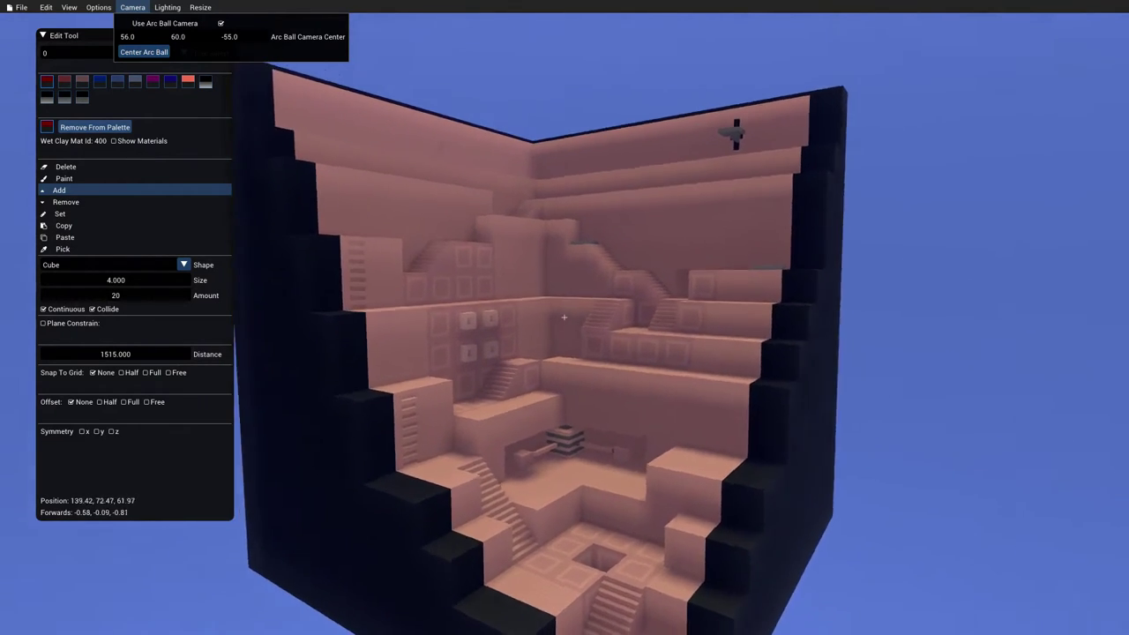
{"action": "middle_click_drag", "start_coordinate": [565, 318], "coordinate": [525, 374]}
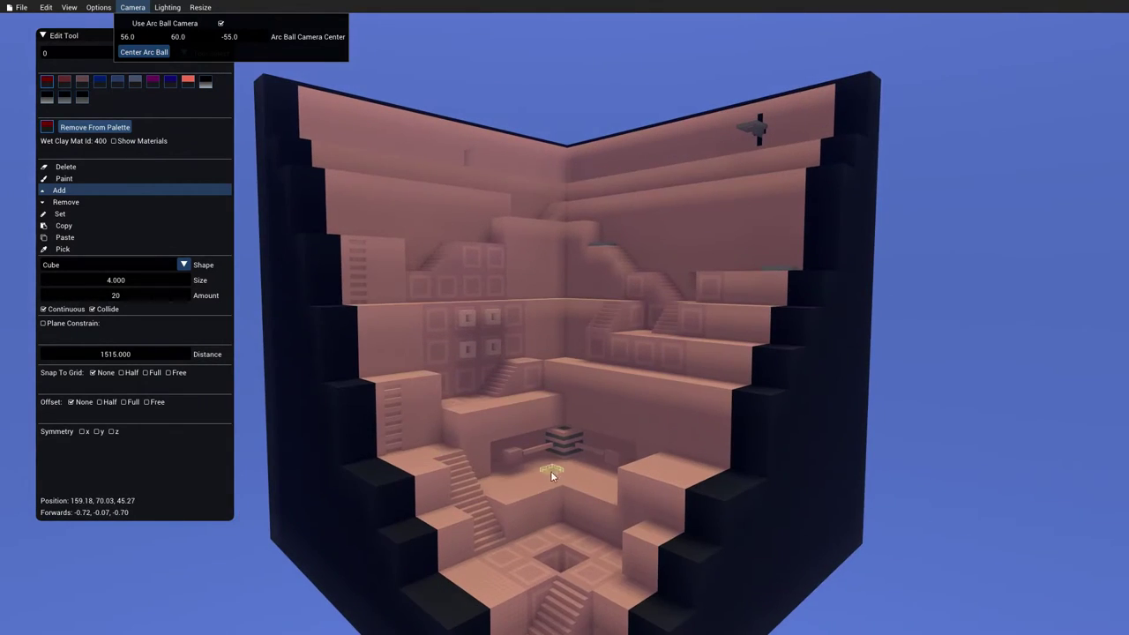
{"action": "middle_click_drag", "start_coordinate": [553, 464], "coordinate": [574, 437]}
{"action": "middle_click_drag", "start_coordinate": [565, 318], "coordinate": [273, 334]}
{"action": "left_click_drag", "start_coordinate": [565, 317], "coordinate": [487, 313]}
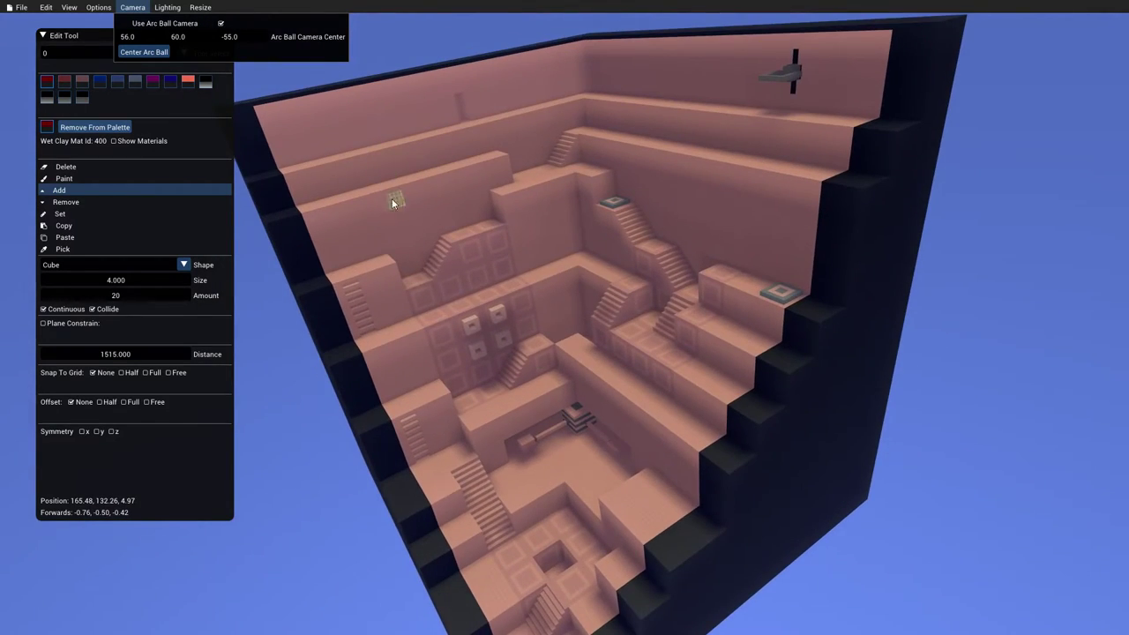
Add a freehand trail of red Wet Clay voxels across the model's upper terraces and stairs
{"action": "mouse_move", "coordinate": [396, 206]}
{"action": "left_mouse_down"}
{"action": "mouse_move", "coordinate": [432, 212]}
{"action": "mouse_move", "coordinate": [441, 243]}
{"action": "mouse_move", "coordinate": [647, 300]}
{"action": "mouse_move", "coordinate": [713, 240]}
{"action": "mouse_move", "coordinate": [766, 288]}
{"action": "left_mouse_up"}
{"action": "right_click_drag", "start_coordinate": [766, 288], "coordinate": [864, 293]}
{"action": "left_click_drag", "start_coordinate": [565, 317], "coordinate": [564, 317]}
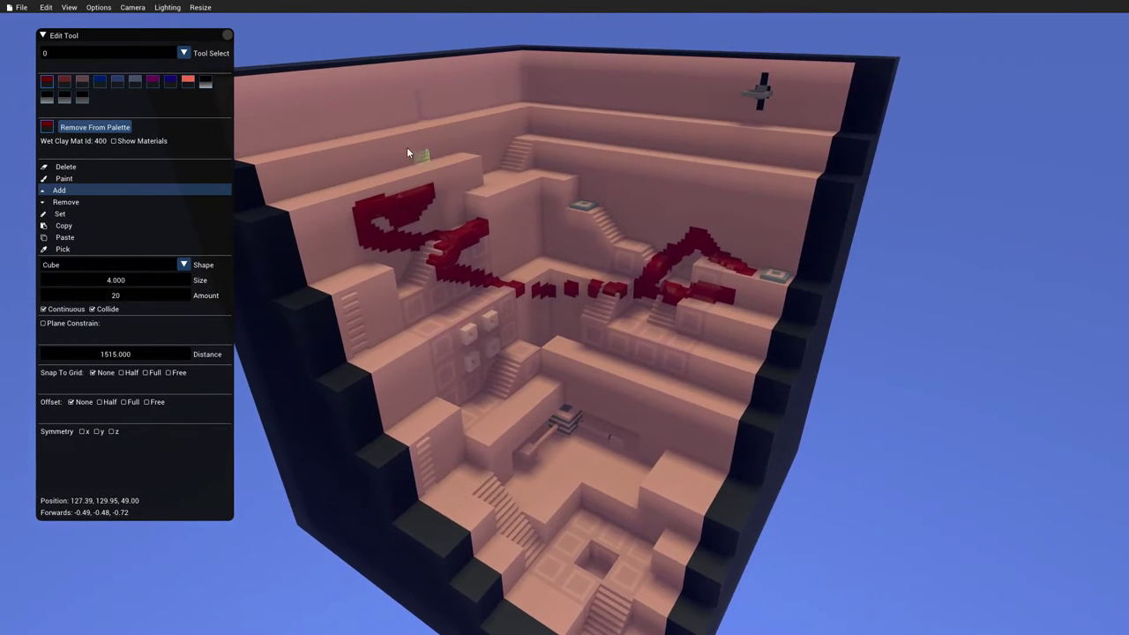
Show the material list, switch to the Vox material to examine its imported colours, and close the list
{"action": "left_click", "coordinate": [114, 141]}
{"action": "scroll", "coordinate": [893, 319], "scroll_direction": "down", "scroll_amount": 1}
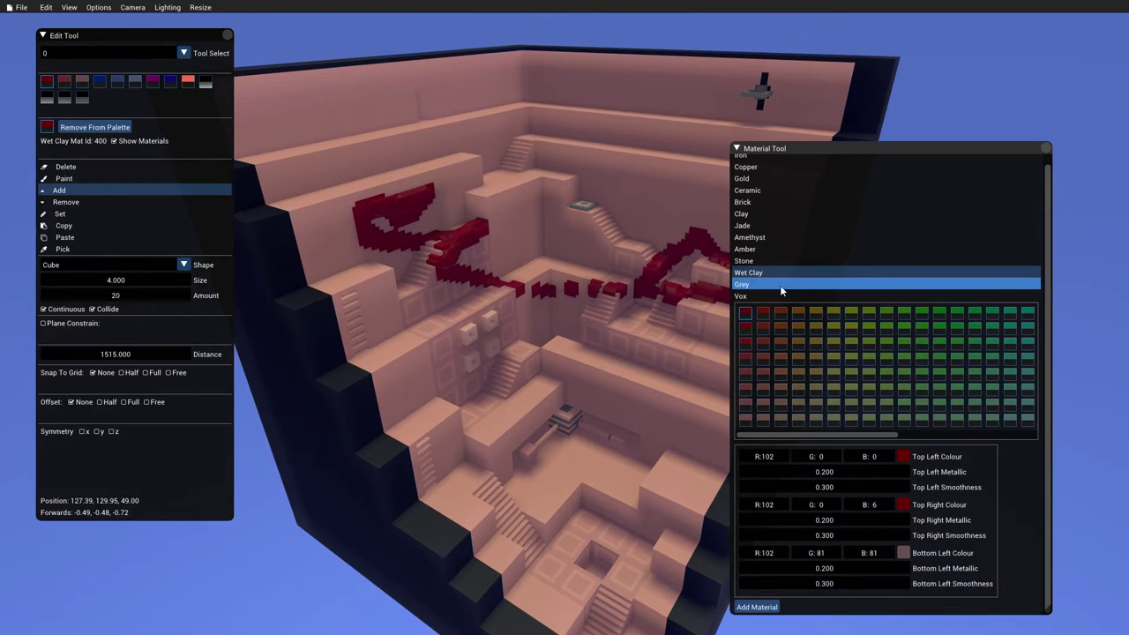
{"action": "left_click", "coordinate": [744, 297]}
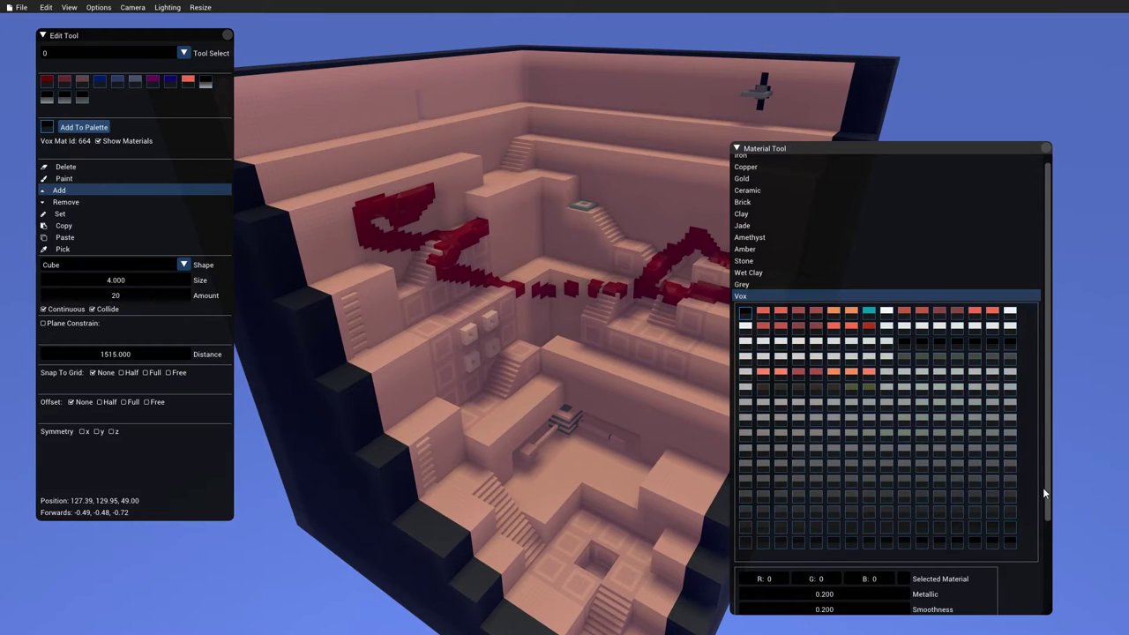
{"action": "left_click_drag", "start_coordinate": [1048, 485], "coordinate": [1051, 597]}
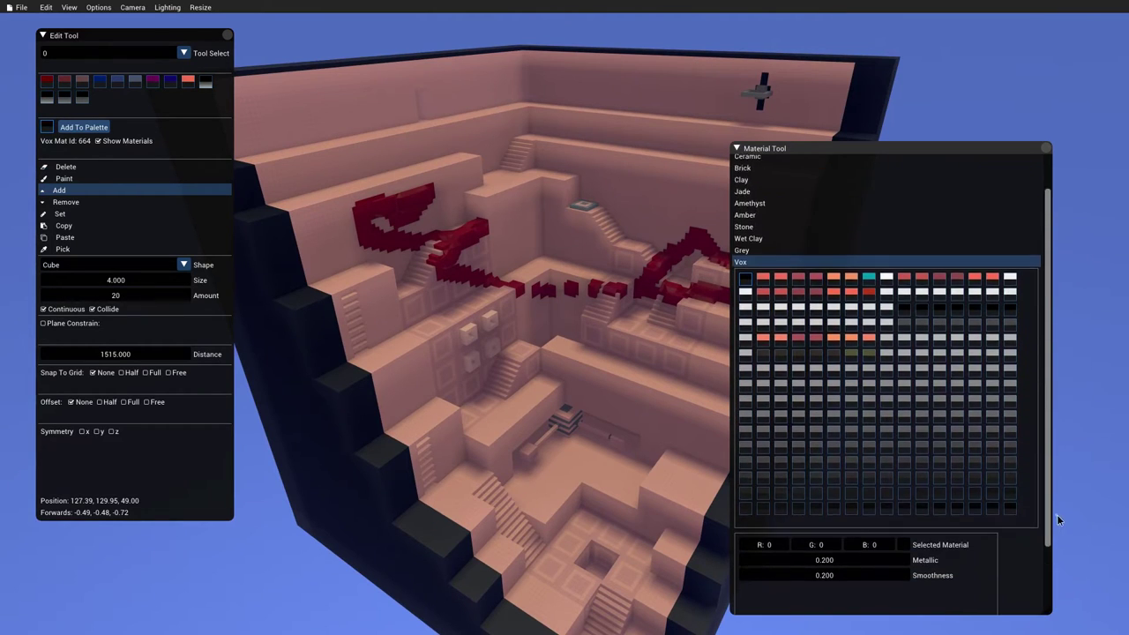
{"action": "mouse_move", "coordinate": [1059, 520]}
{"action": "left_mouse_down"}
{"action": "mouse_move", "coordinate": [1051, 584]}
{"action": "mouse_move", "coordinate": [1062, 465]}
{"action": "mouse_move", "coordinate": [1047, 592]}
{"action": "mouse_move", "coordinate": [1066, 472]}
{"action": "mouse_move", "coordinate": [1052, 530]}
{"action": "mouse_move", "coordinate": [1062, 507]}
{"action": "left_mouse_up"}
{"action": "left_click_drag", "start_coordinate": [1045, 175], "coordinate": [1044, 161]}
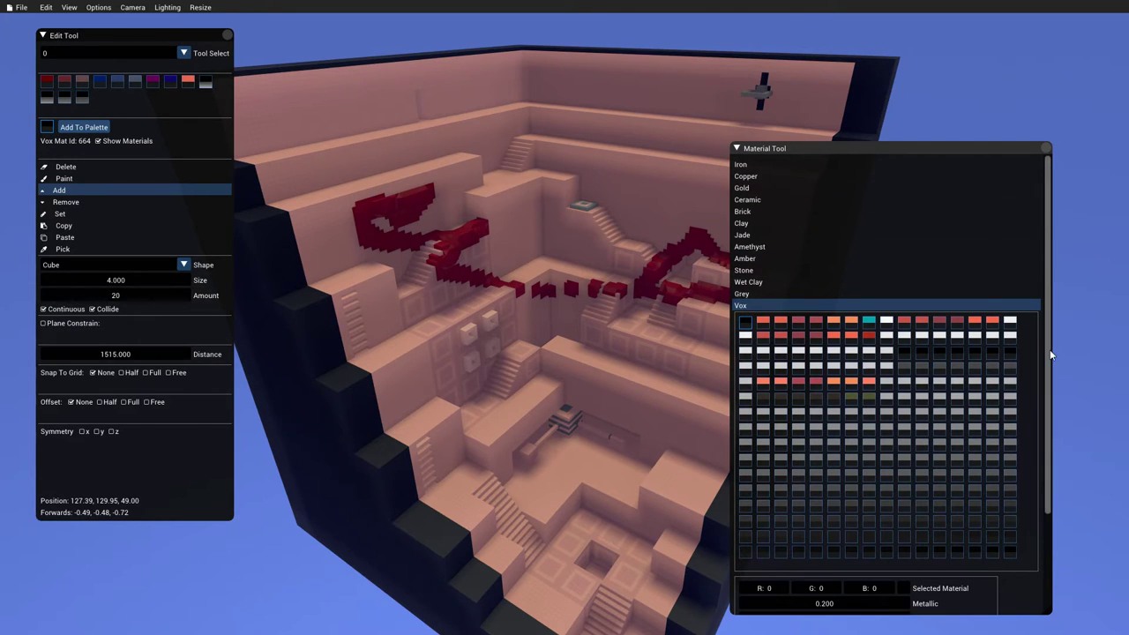
{"action": "scroll", "coordinate": [1050, 349], "scroll_direction": "down", "scroll_amount": 3}
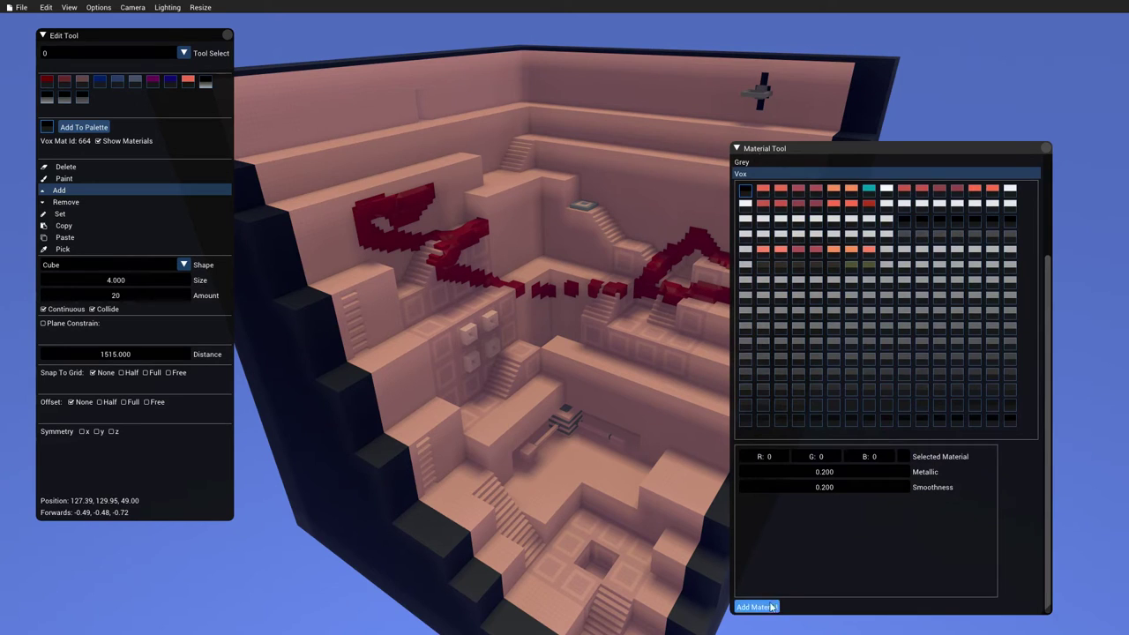
{"action": "left_click", "coordinate": [1046, 150]}
Start a new empty scene, discarding the monu3 model
{"action": "scroll", "coordinate": [325, 546], "scroll_direction": "down", "scroll_amount": 3}
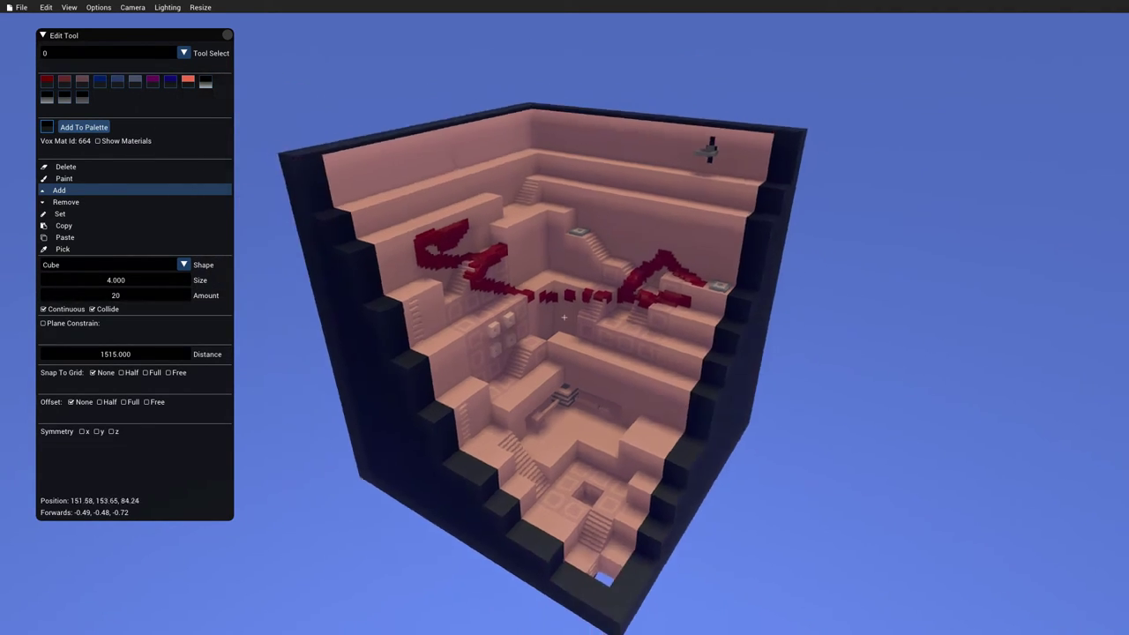
{"action": "middle_click_drag", "start_coordinate": [664, 255], "coordinate": [590, 231]}
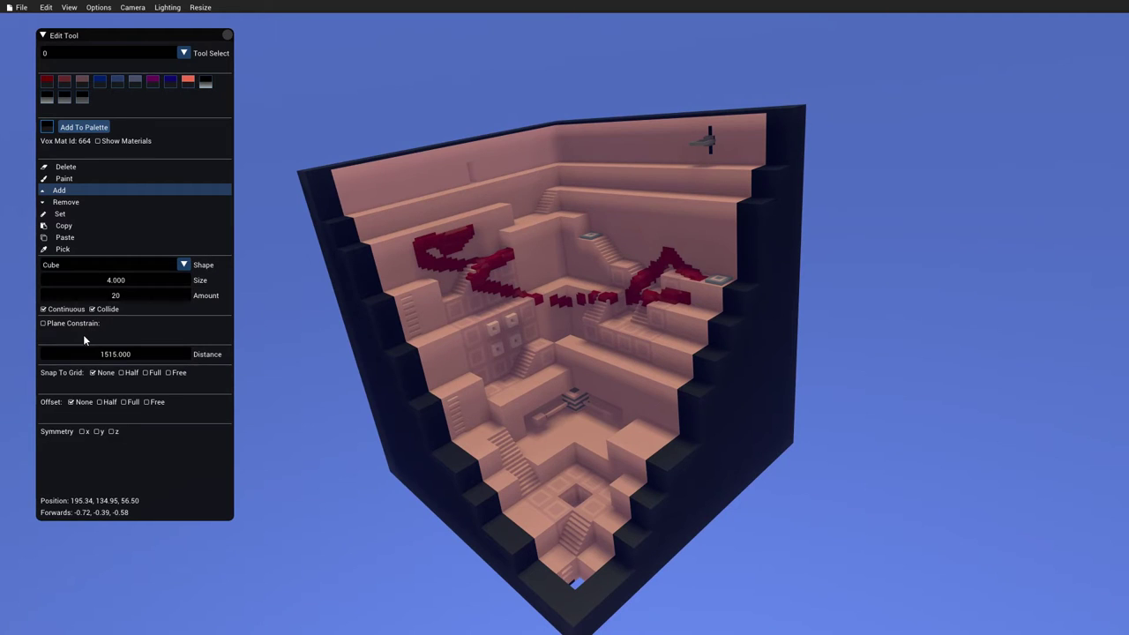
{"action": "left_click", "coordinate": [20, 8]}
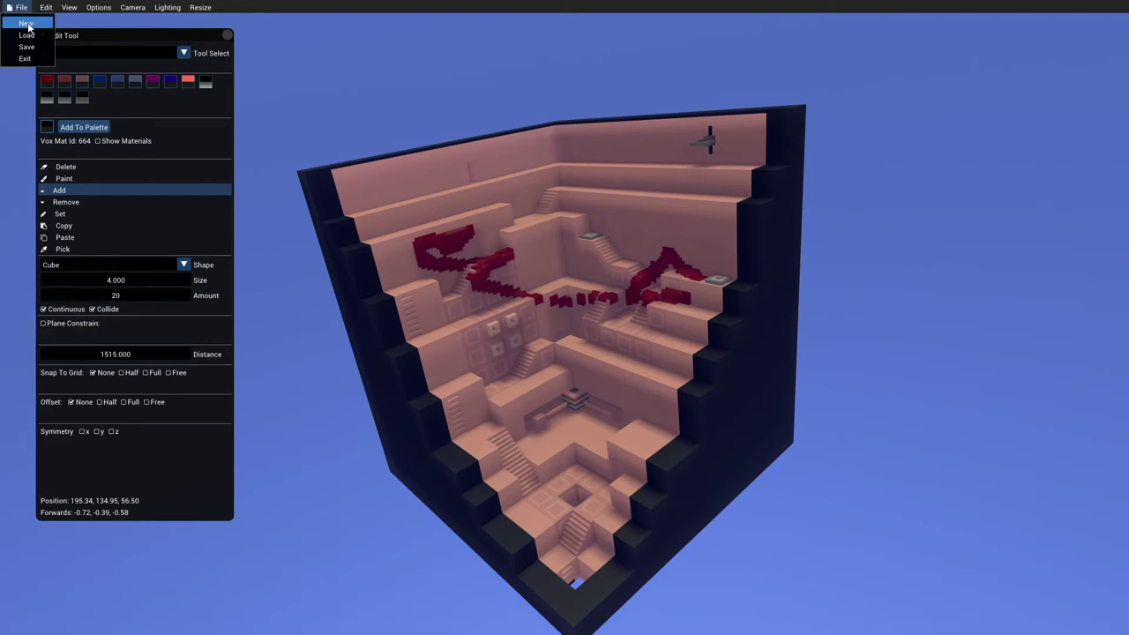
{"action": "left_click", "coordinate": [26, 24]}
{"action": "left_click", "coordinate": [566, 331]}
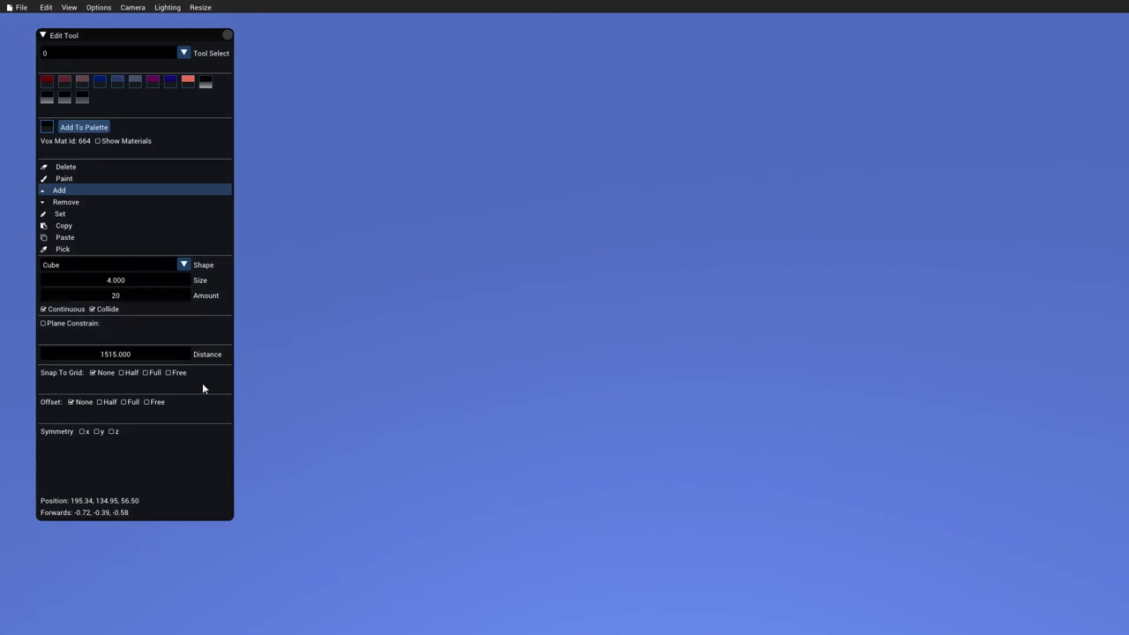
Constrain editing to the x plane and choose the Set mode with the Iron material
{"action": "left_click", "coordinate": [70, 323]}
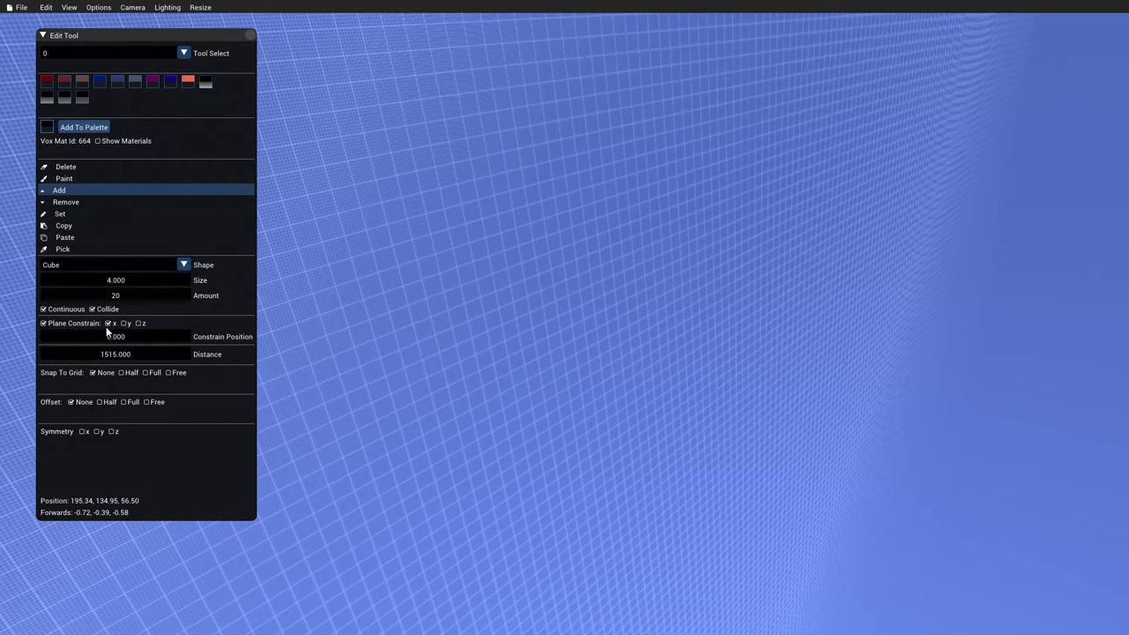
{"action": "left_click", "coordinate": [65, 219]}
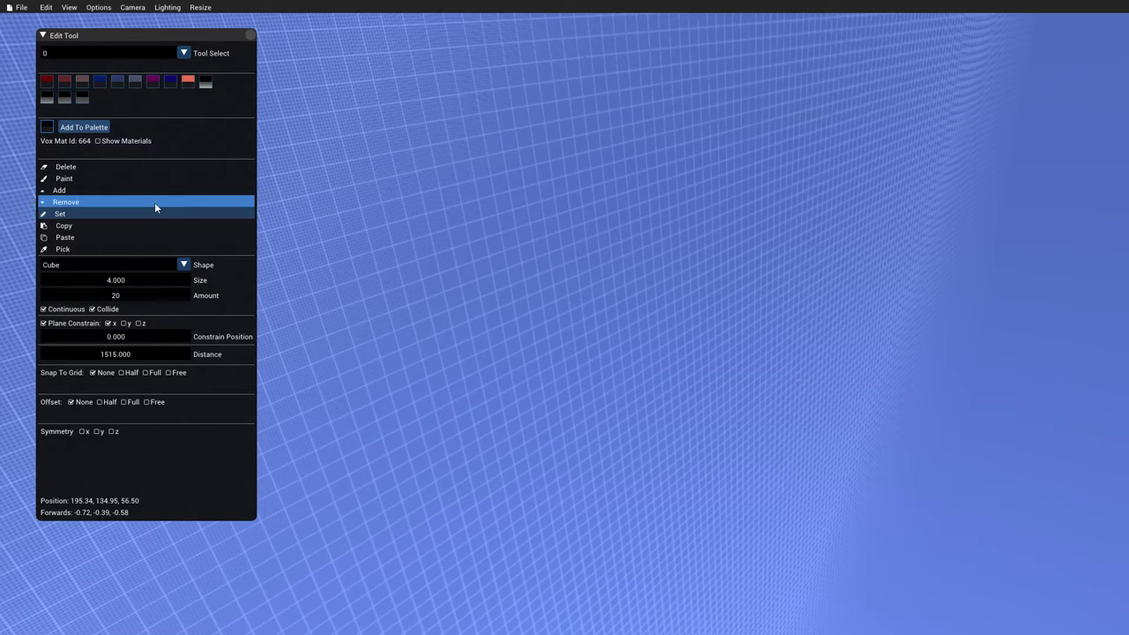
{"action": "left_click", "coordinate": [207, 80]}
Draw the slanted first upright of a letter H freehand on the x constraint plane
{"action": "middle_click_drag", "start_coordinate": [357, 176], "coordinate": [225, 128]}
{"action": "key", "text": "a"}
{"action": "left_click_drag", "start_coordinate": [509, 295], "coordinate": [600, 273]}
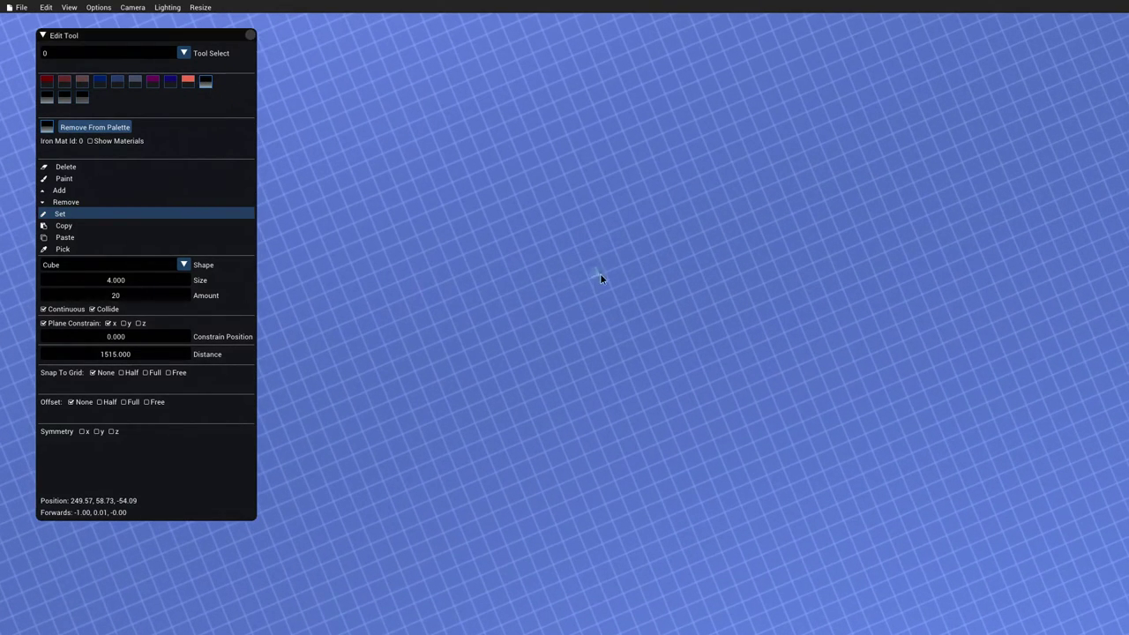
{"action": "key", "text": "w"}
{"action": "right_click_drag", "start_coordinate": [582, 289], "coordinate": [705, 211]}
{"action": "key", "text": "space"}
{"action": "mouse_move", "coordinate": [565, 318]}
{"action": "right_mouse_down"}
{"action": "mouse_move", "coordinate": [618, 353]}
{"action": "mouse_move", "coordinate": [521, 477]}
{"action": "mouse_move", "coordinate": [546, 505]}
{"action": "right_mouse_up"}
Turn off the arc ball camera and complete the H with its crossbar and second upright
{"action": "left_click", "coordinate": [134, 9]}
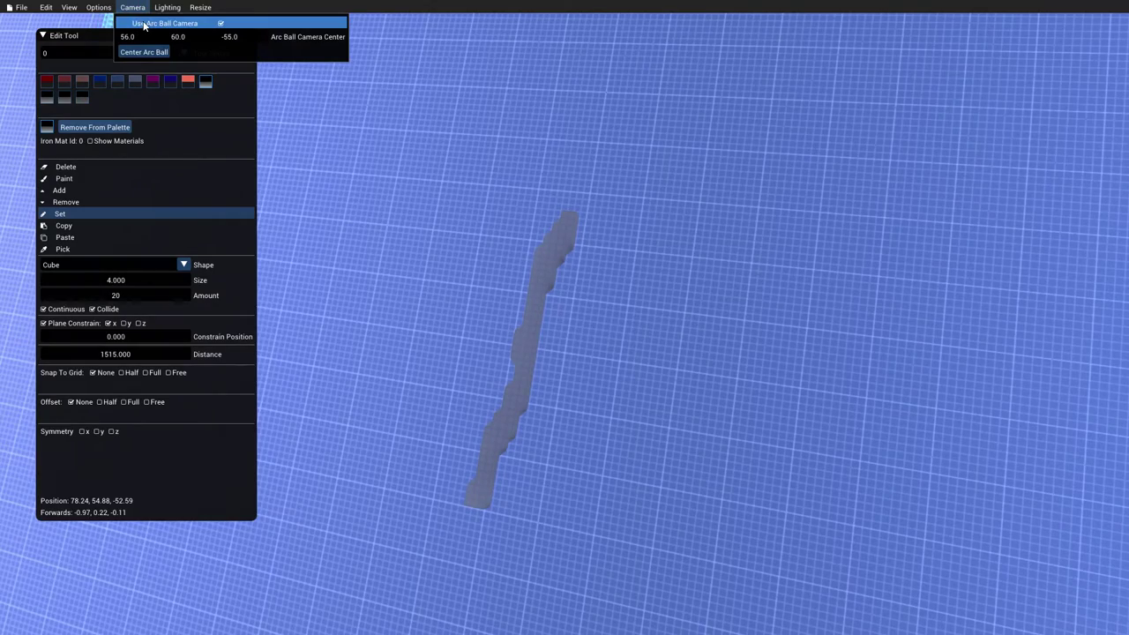
{"action": "left_click", "coordinate": [143, 24]}
{"action": "key", "text": "s"}
{"action": "mouse_move", "coordinate": [540, 351]}
{"action": "right_mouse_down"}
{"action": "mouse_move", "coordinate": [565, 318]}
{"action": "mouse_move", "coordinate": [532, 353]}
{"action": "right_mouse_up"}
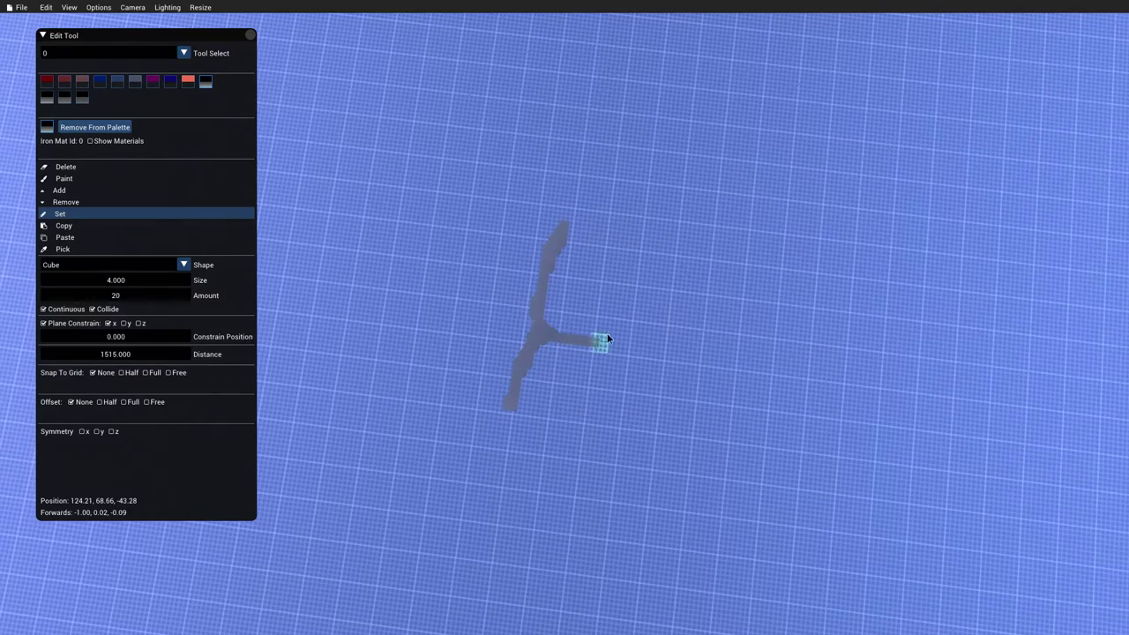
{"action": "key", "text": "d"}
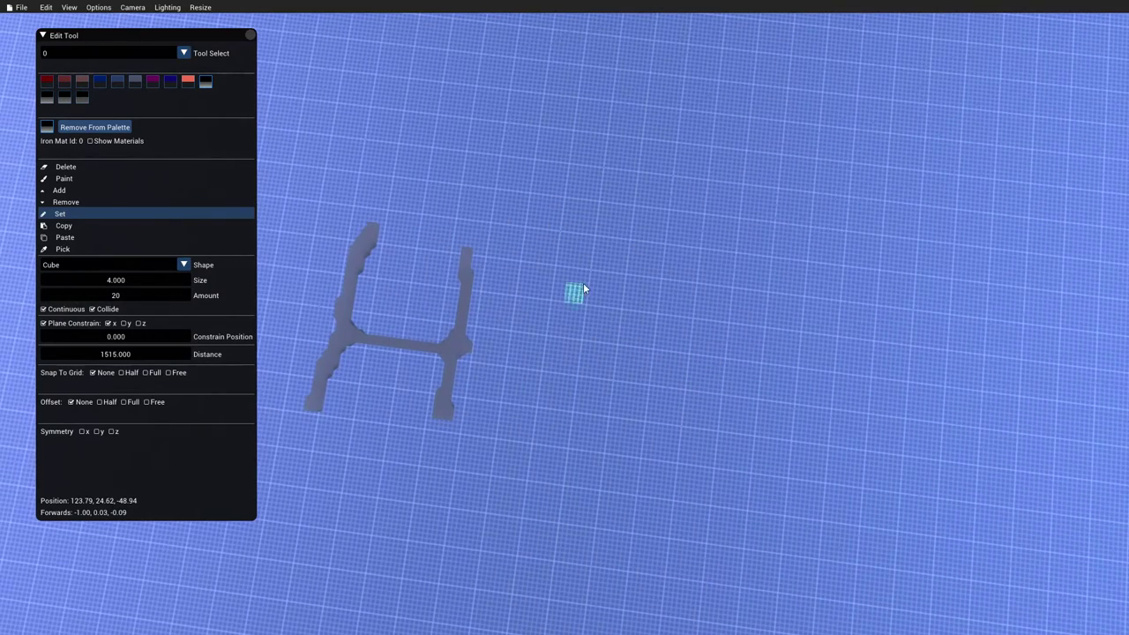
Draw the letters E and L after the H on the constraint plane
{"action": "left_click_drag", "start_coordinate": [579, 357], "coordinate": [668, 338]}
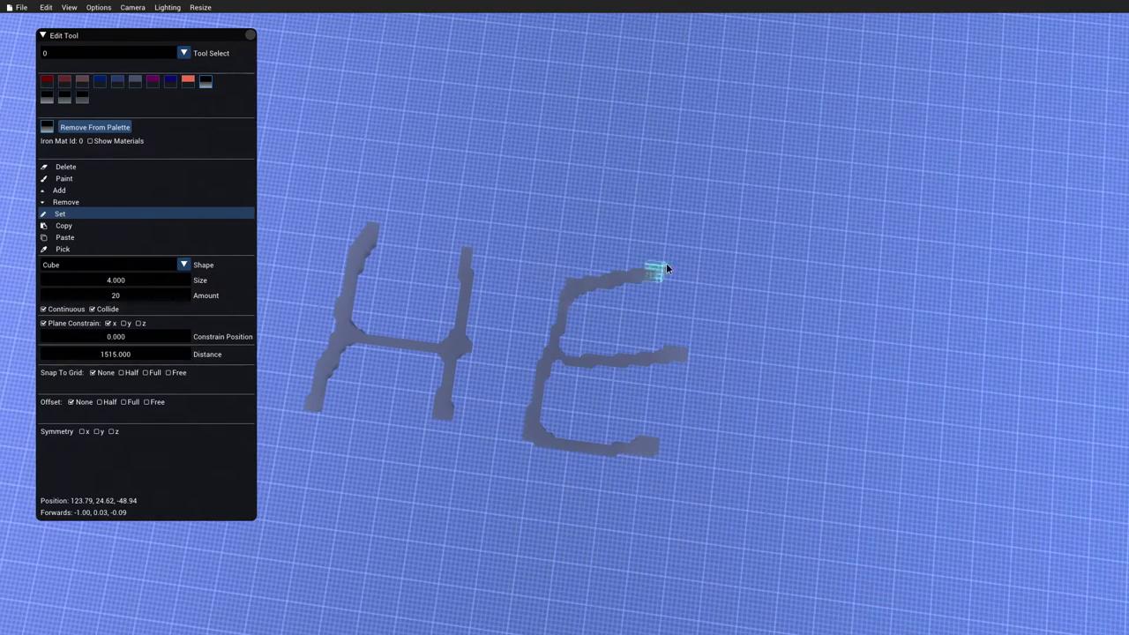
{"action": "left_click_drag", "start_coordinate": [759, 281], "coordinate": [750, 346]}
{"action": "right_click_drag", "start_coordinate": [815, 456], "coordinate": [759, 452]}
{"action": "key", "text": "s"}
{"action": "key", "text": "d"}
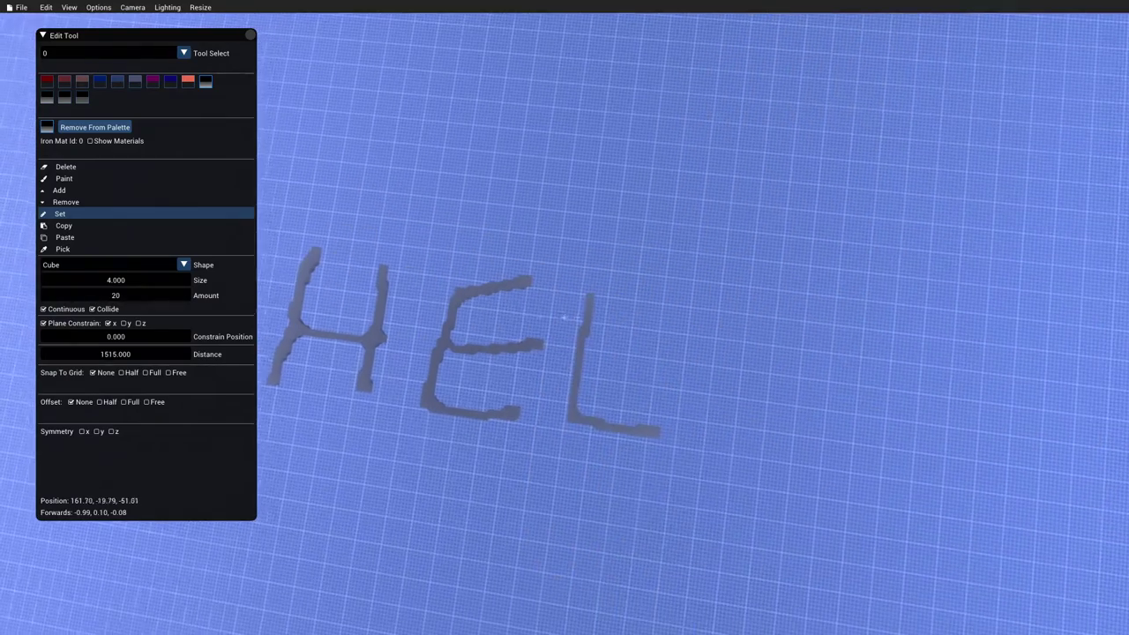
Draw a second L and an O to complete the word HELLO
{"action": "mouse_move", "coordinate": [946, 353]}
{"action": "left_mouse_down"}
{"action": "mouse_move", "coordinate": [842, 390]}
{"action": "mouse_move", "coordinate": [915, 339]}
{"action": "left_mouse_up"}
{"action": "key", "text": "a"}
{"action": "right_click_drag", "start_coordinate": [915, 339], "coordinate": [1032, 339]}
{"action": "key", "text": "d"}
{"action": "right_click_drag", "start_coordinate": [565, 318], "coordinate": [503, 337]}
{"action": "key", "text": "a"}
{"action": "key", "text": "w"}
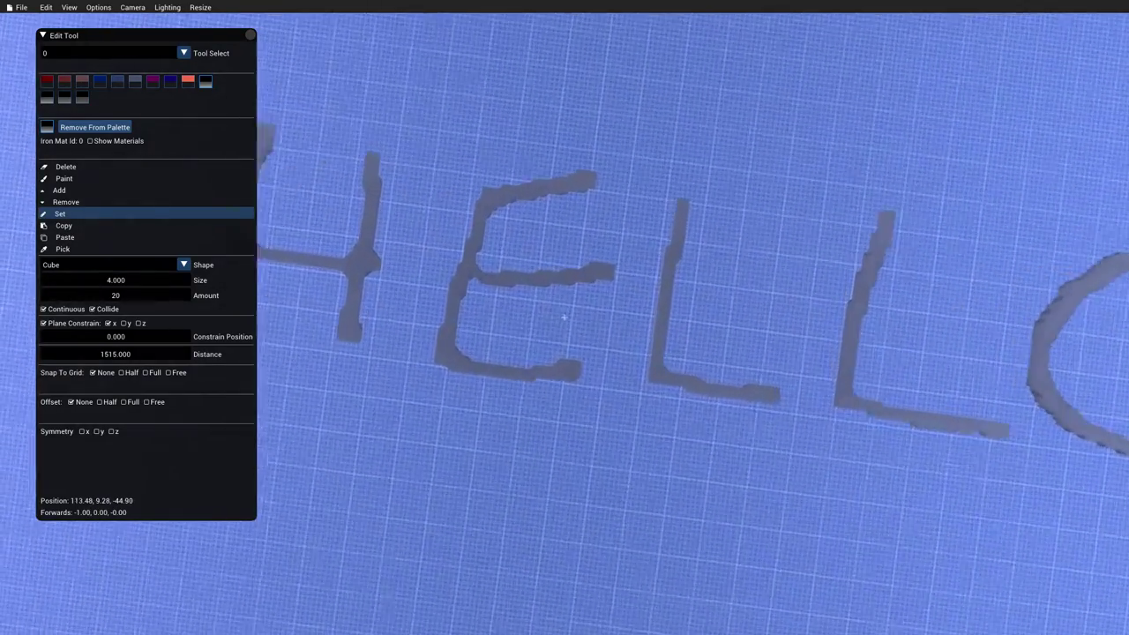
Draw a long, thick underline of voxels beneath the word HELLO on the same plane
{"action": "right_click_drag", "start_coordinate": [564, 317], "coordinate": [569, 216]}
{"action": "key", "text": "s"}
{"action": "key", "text": "d"}
{"action": "right_click_drag", "start_coordinate": [565, 318], "coordinate": [476, 379]}
{"action": "key", "text": "a"}
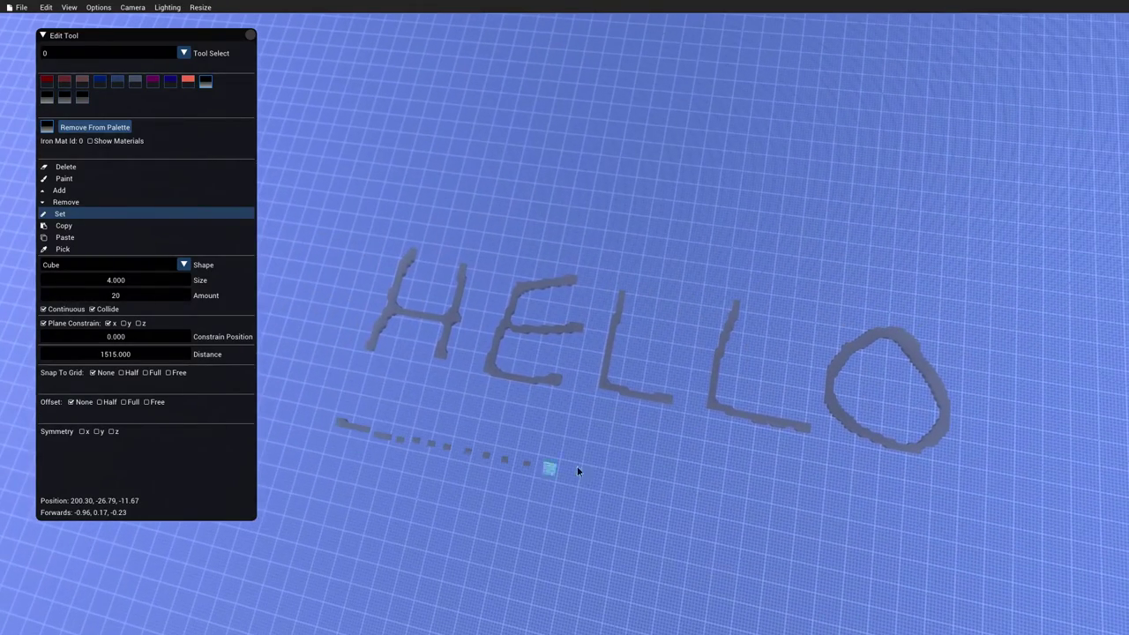
{"action": "left_click_drag", "start_coordinate": [690, 490], "coordinate": [694, 491]}
{"action": "mouse_move", "coordinate": [367, 436]}
{"action": "left_mouse_down"}
{"action": "mouse_move", "coordinate": [853, 504]}
{"action": "mouse_move", "coordinate": [606, 486]}
{"action": "mouse_move", "coordinate": [368, 446]}
{"action": "left_mouse_up"}
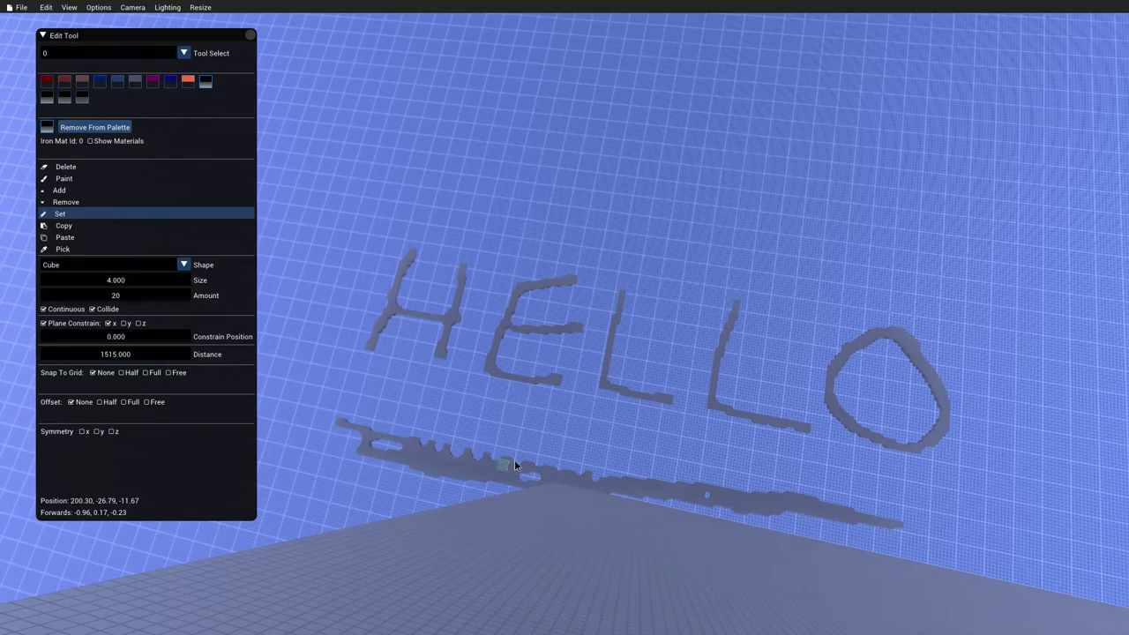
Set the plane constraint position to 12 and draw freehand strokes in front of the HELLO lettering
{"action": "right_click_drag", "start_coordinate": [515, 459], "coordinate": [484, 465]}
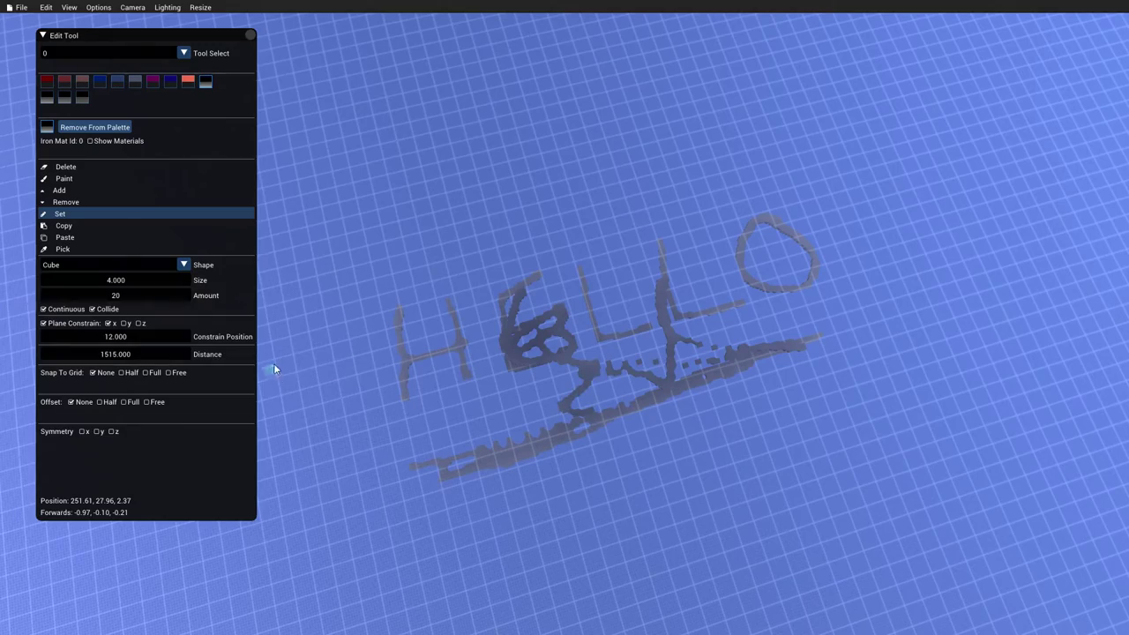
{"action": "mouse_move", "coordinate": [672, 319]}
{"action": "right_mouse_down"}
{"action": "mouse_move", "coordinate": [649, 265]}
{"action": "mouse_move", "coordinate": [651, 319]}
{"action": "right_mouse_up"}
{"action": "key", "text": "w"}
{"action": "key", "text": "w"}
{"action": "right_click_drag", "start_coordinate": [565, 317], "coordinate": [388, 291]}
{"action": "key", "text": "d"}
{"action": "key", "text": "s"}
{"action": "key", "text": "s"}
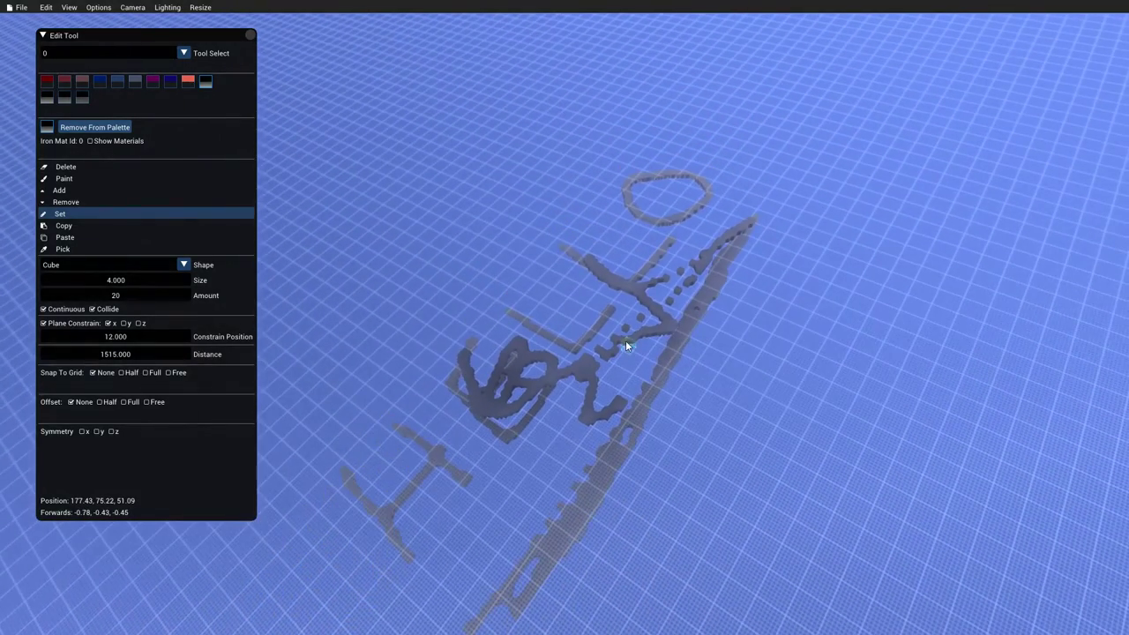
Turn off Continuous, try the plane constraint on the y axis, and disable the constraint
{"action": "left_click", "coordinate": [43, 309]}
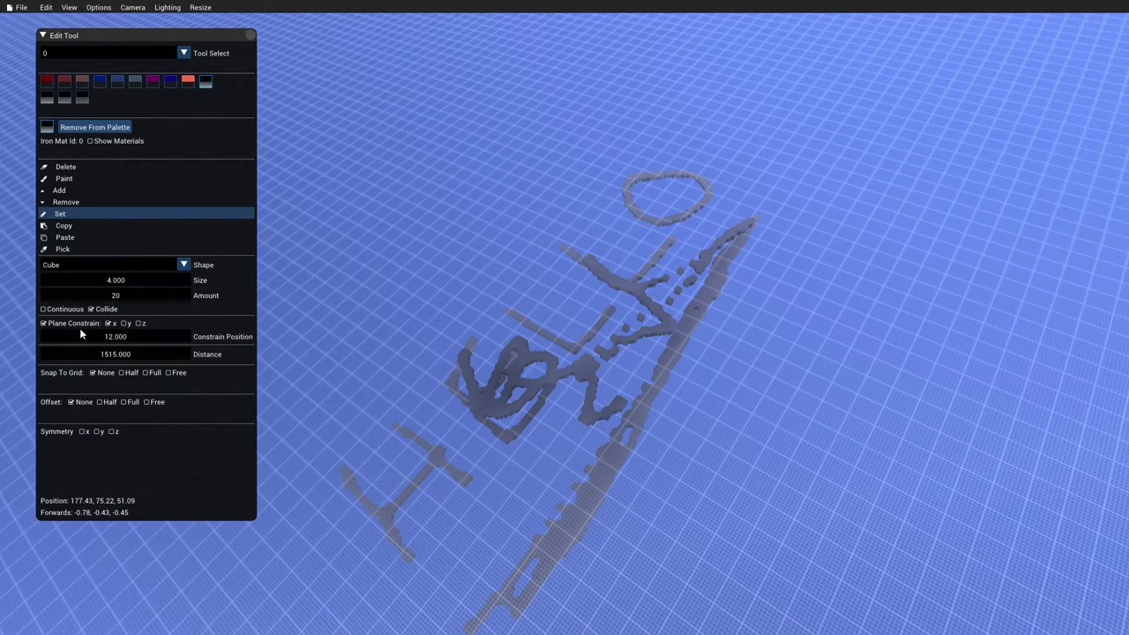
{"action": "left_click", "coordinate": [62, 325]}
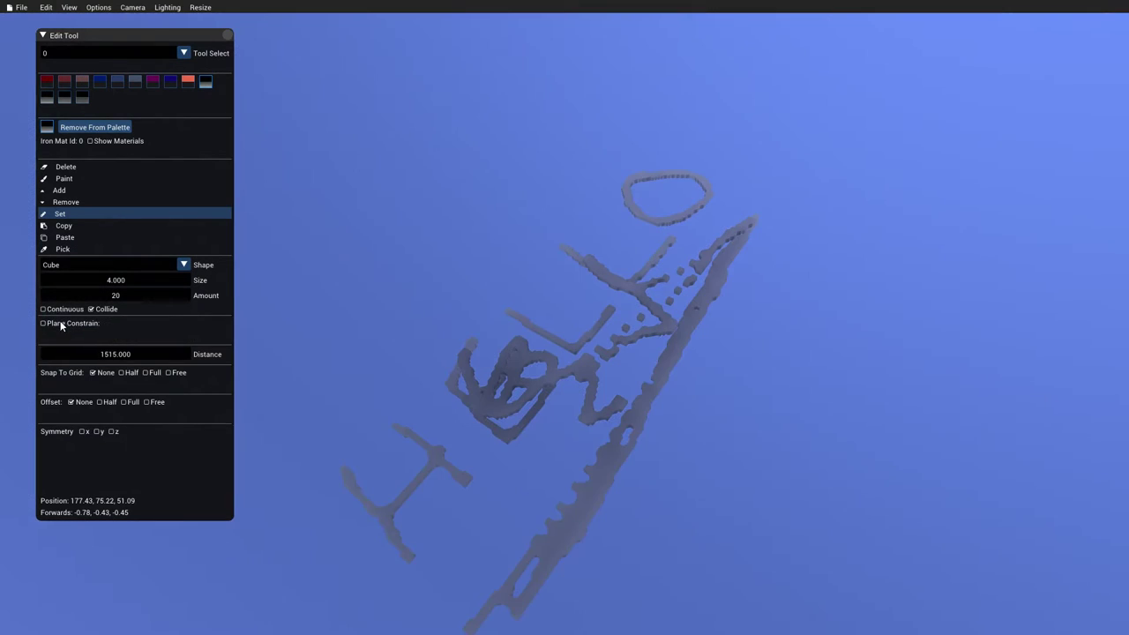
{"action": "left_click", "coordinate": [60, 325]}
{"action": "left_click", "coordinate": [128, 323]}
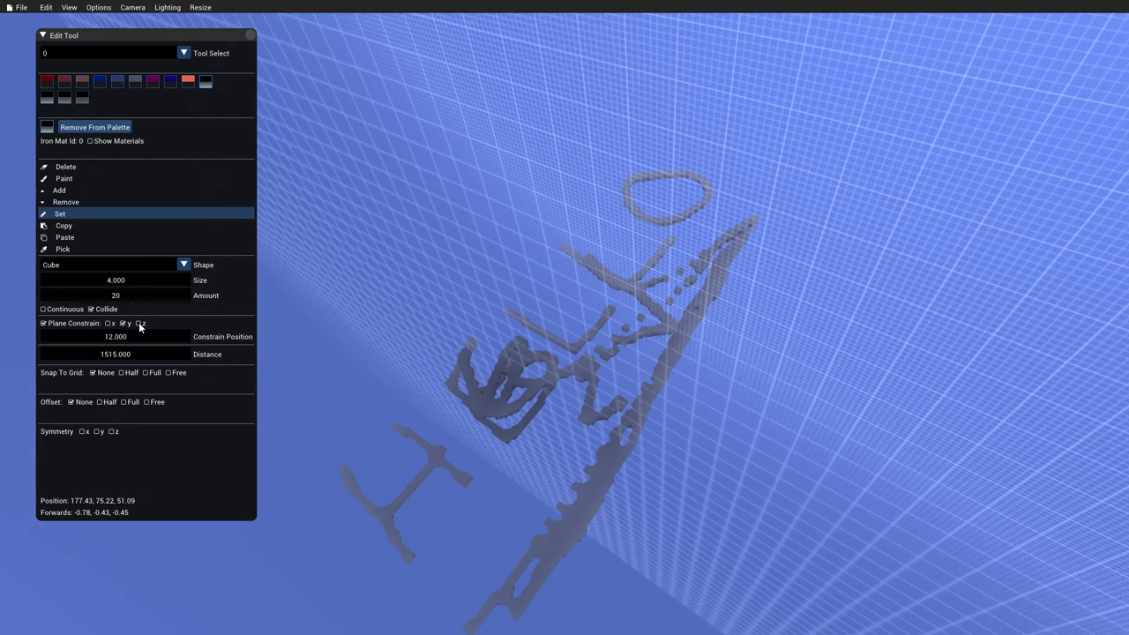
{"action": "left_click", "coordinate": [97, 324]}
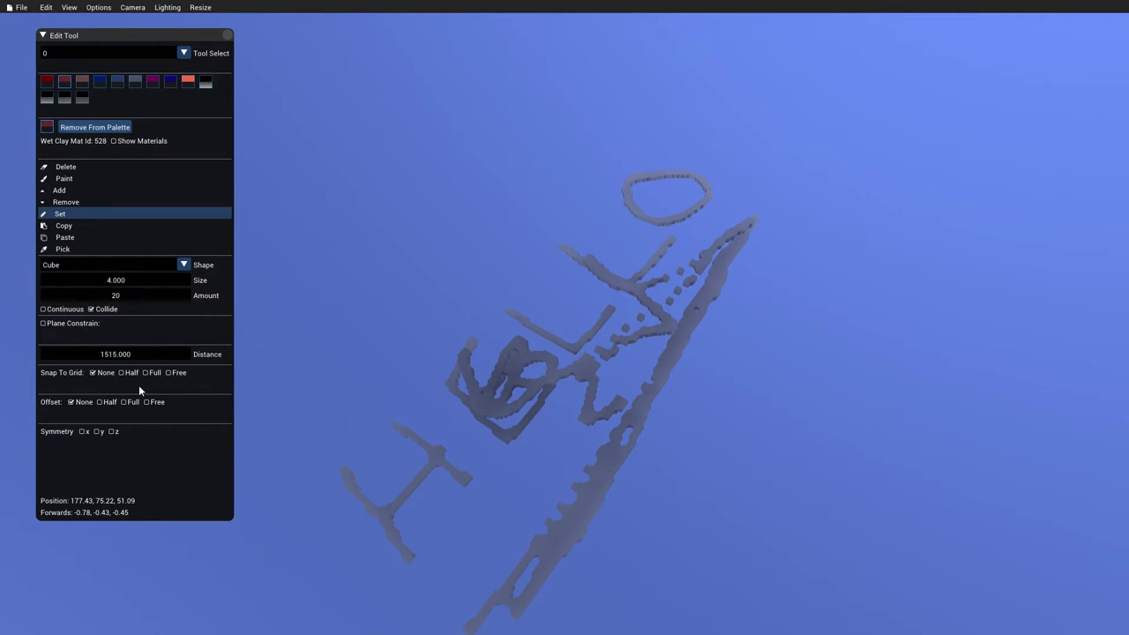
Turn on x-axis symmetry for the edit tool and examine the mirror plane around the lettering
{"action": "left_click", "coordinate": [83, 431]}
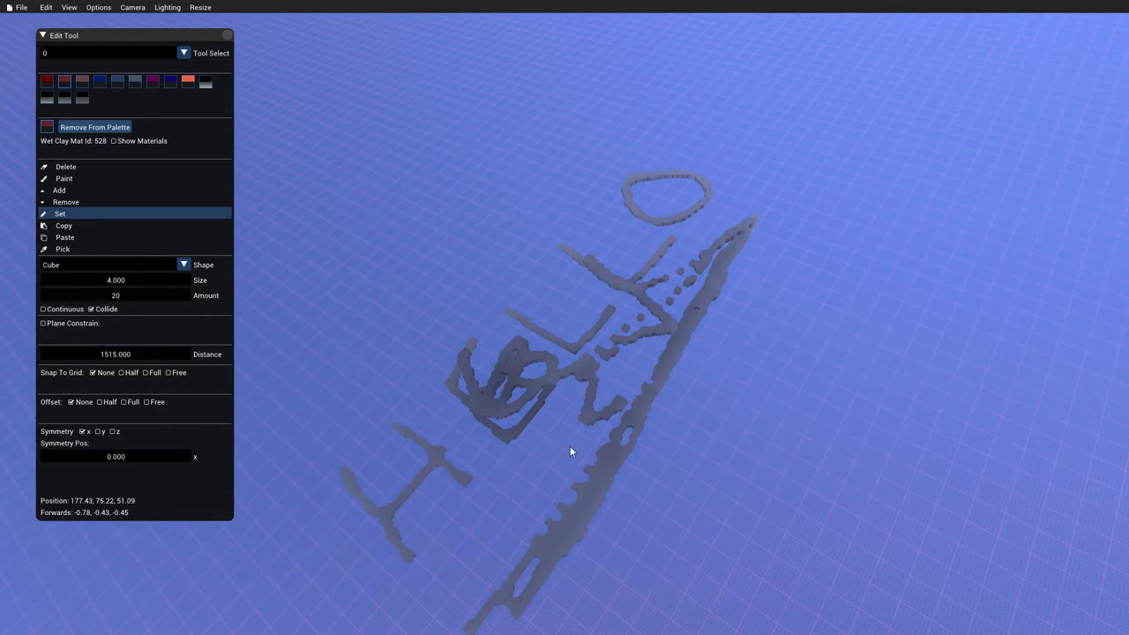
{"action": "key", "text": "a"}
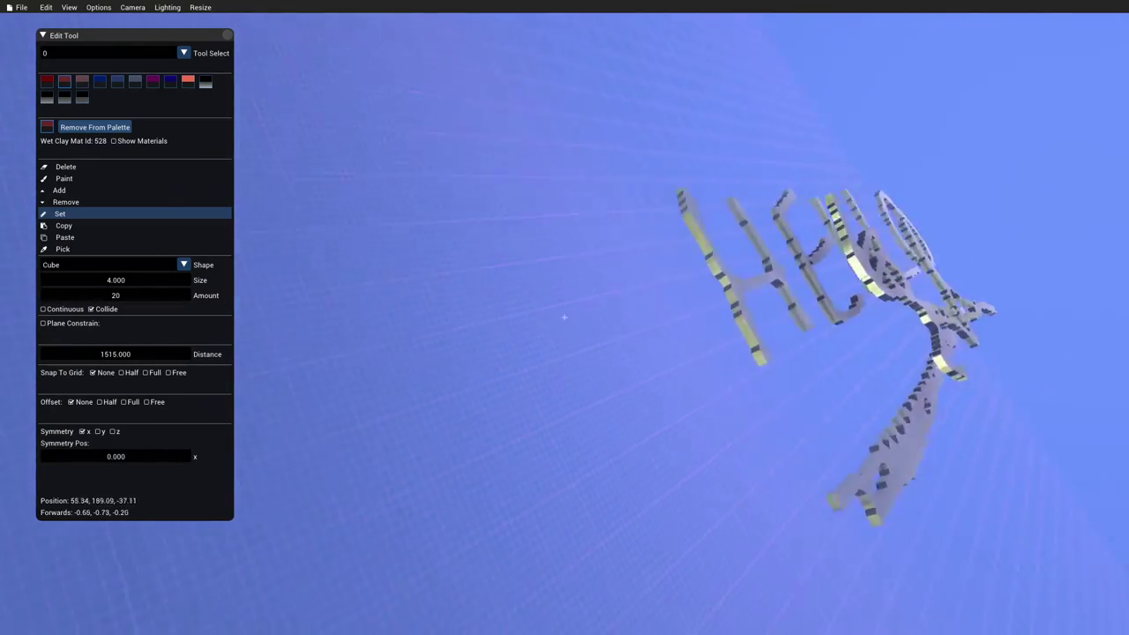
{"action": "key", "text": "d"}
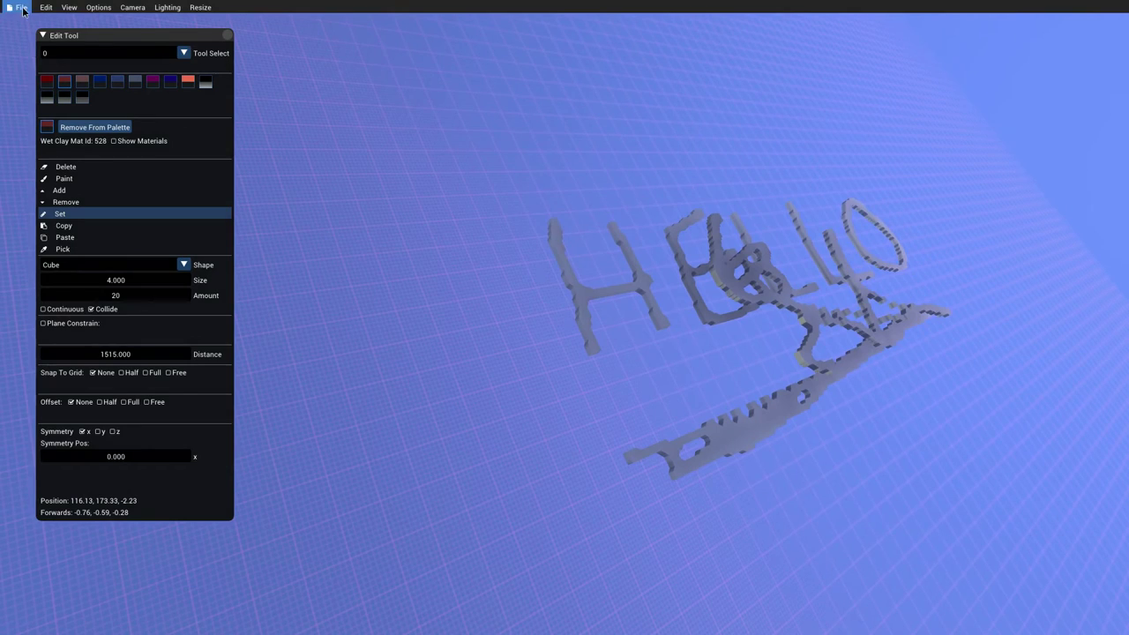
Start a new scene without saving the HELLO drawing and set the edit tool's distance to 100
{"action": "left_click", "coordinate": [21, 8]}
{"action": "left_click", "coordinate": [21, 29]}
{"action": "left_click", "coordinate": [588, 336]}
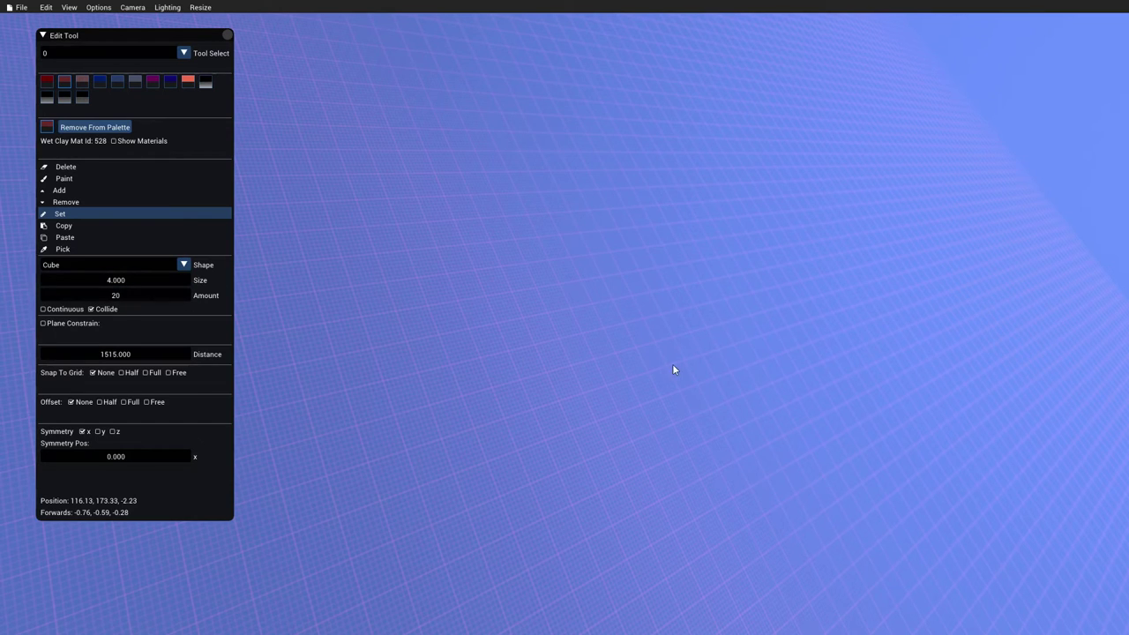
{"action": "left_click_drag", "start_coordinate": [107, 352], "coordinate": [116, 356]}
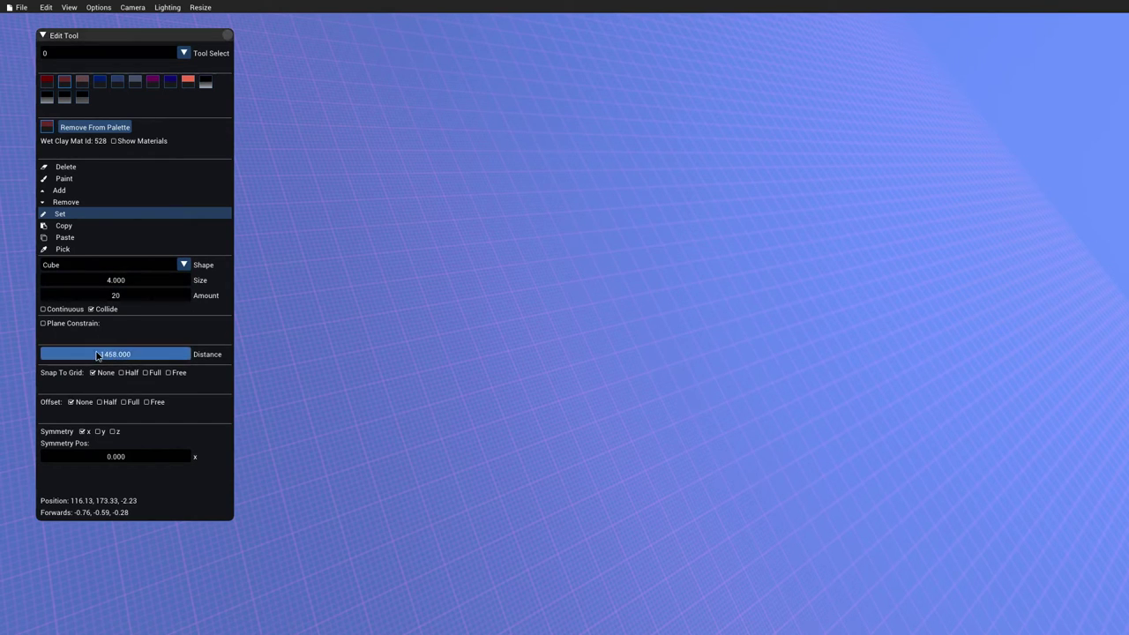
{"action": "type", "text": "100"}
{"action": "key", "text": "Return"}
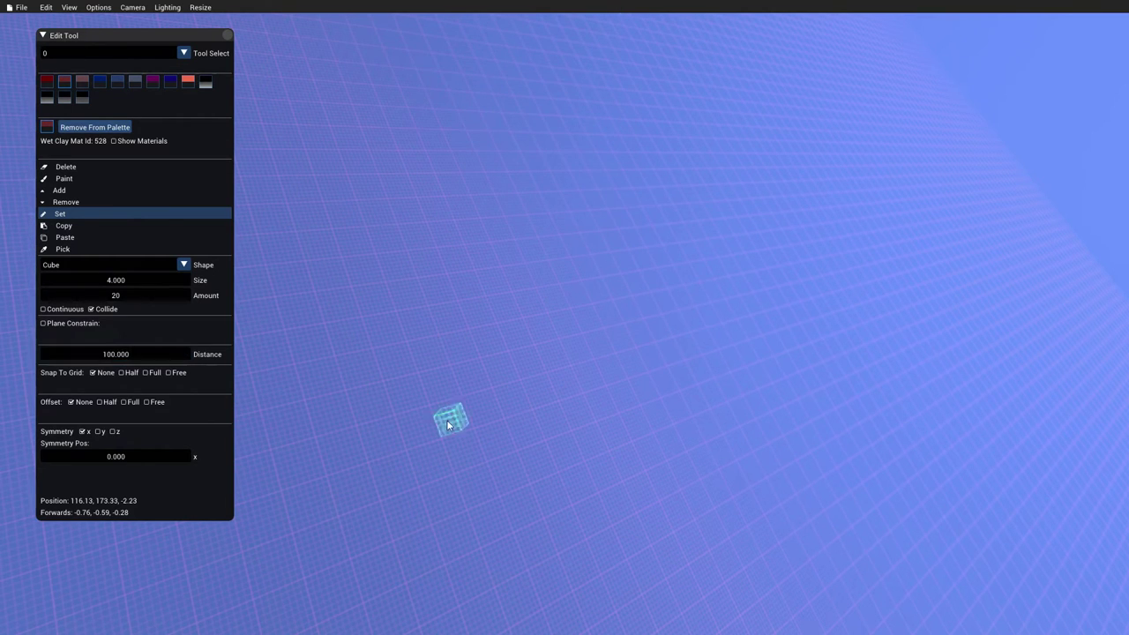
Place one cube with x-axis symmetry on and examine it together with its mirrored copy
{"action": "left_click", "coordinate": [672, 293]}
{"action": "right_click_drag", "start_coordinate": [649, 354], "coordinate": [539, 424]}
{"action": "key", "text": "w"}
{"action": "key", "text": "a"}
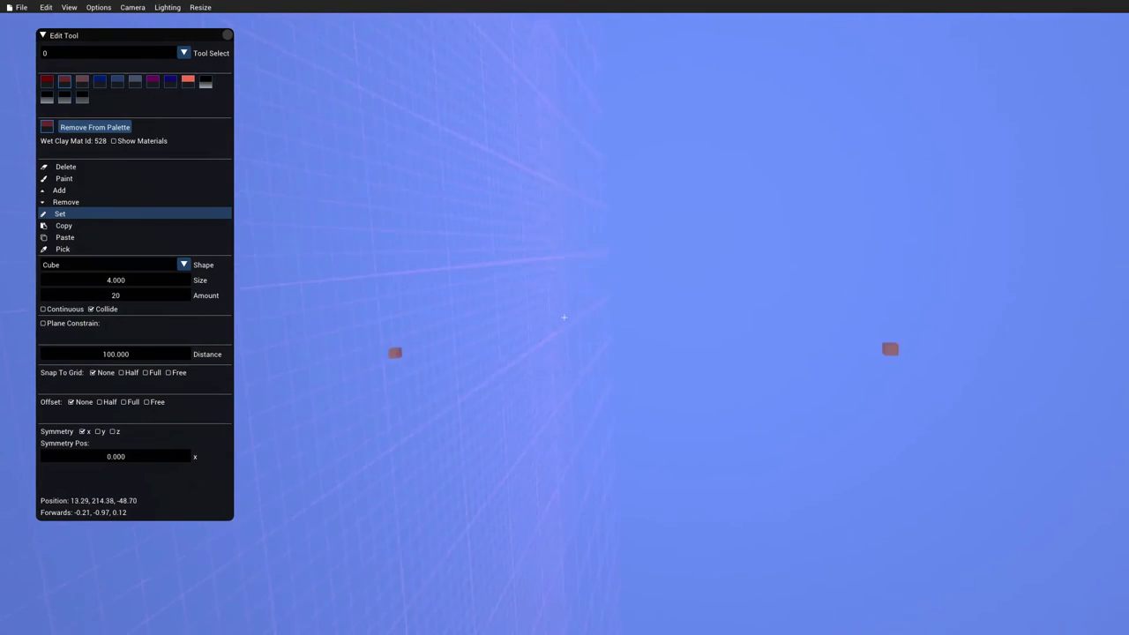
{"action": "key", "text": "d"}
{"action": "right_click_drag", "start_coordinate": [564, 317], "coordinate": [568, 323]}
Select the dark red Wet Clay material (Mat Id 400) and place a chain of cubes plus a small cluster beside the mirror plane
{"action": "left_click", "coordinate": [46, 82]}
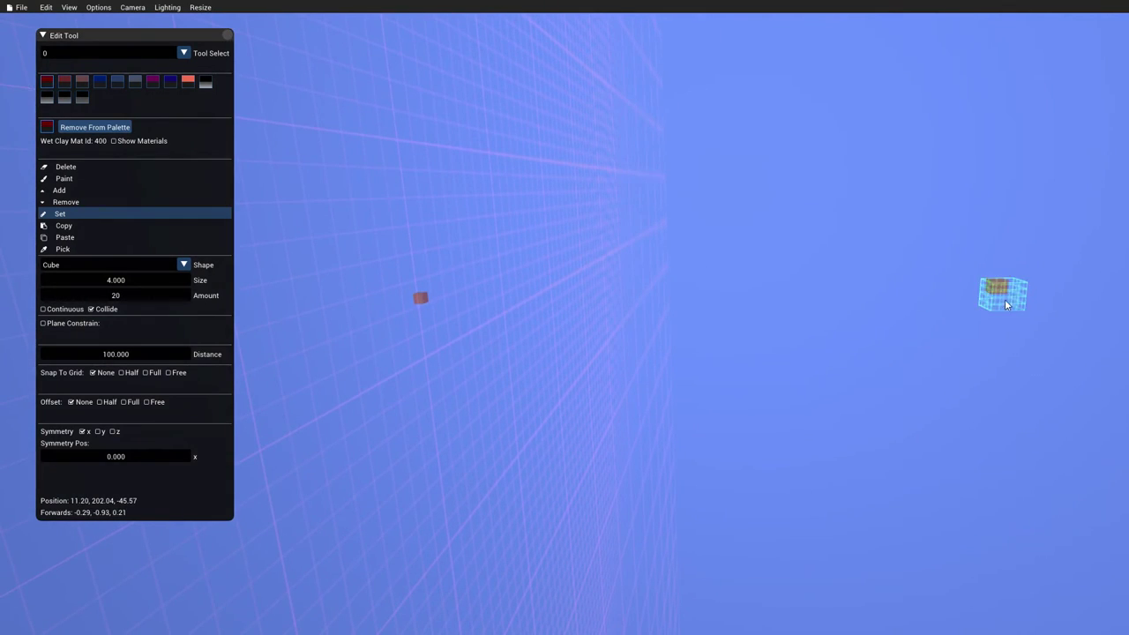
{"action": "left_click", "coordinate": [1005, 299]}
{"action": "left_click", "coordinate": [1015, 307]}
{"action": "left_click", "coordinate": [1019, 310]}
{"action": "left_click", "coordinate": [1020, 316]}
{"action": "left_click", "coordinate": [1021, 320]}
{"action": "left_click", "coordinate": [1017, 323]}
{"action": "left_click", "coordinate": [1019, 330]}
{"action": "left_click", "coordinate": [1015, 337]}
{"action": "left_click", "coordinate": [1020, 341]}
{"action": "right_click_drag", "start_coordinate": [1019, 341], "coordinate": [1059, 275]}
{"action": "right_click_drag", "start_coordinate": [564, 317], "coordinate": [563, 317]}
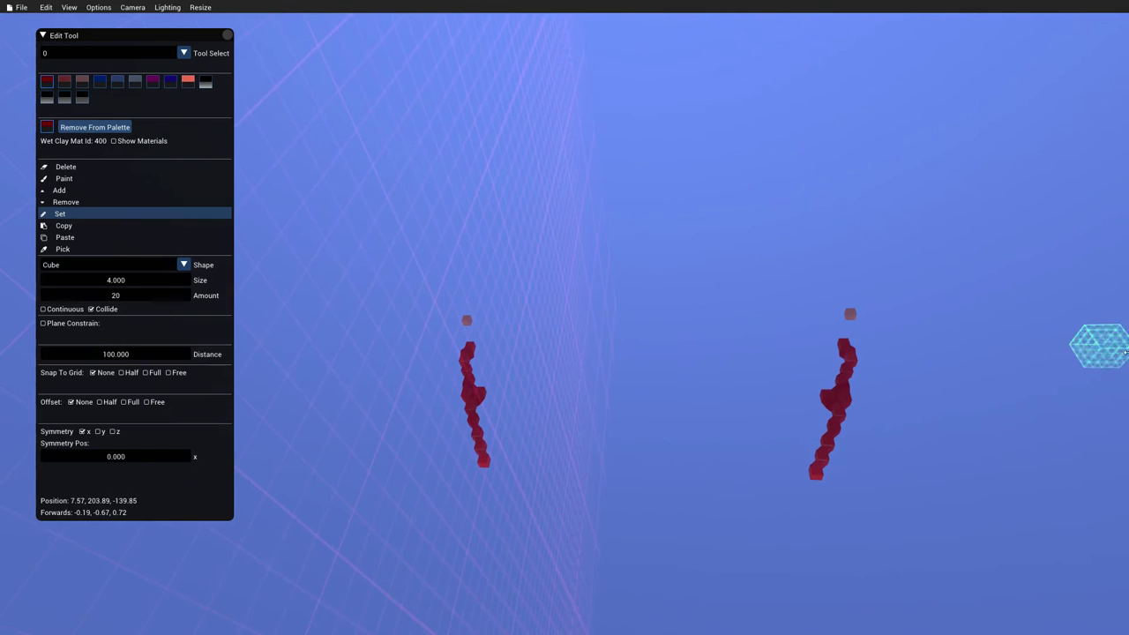
{"action": "left_click", "coordinate": [838, 402]}
{"action": "left_click", "coordinate": [829, 404]}
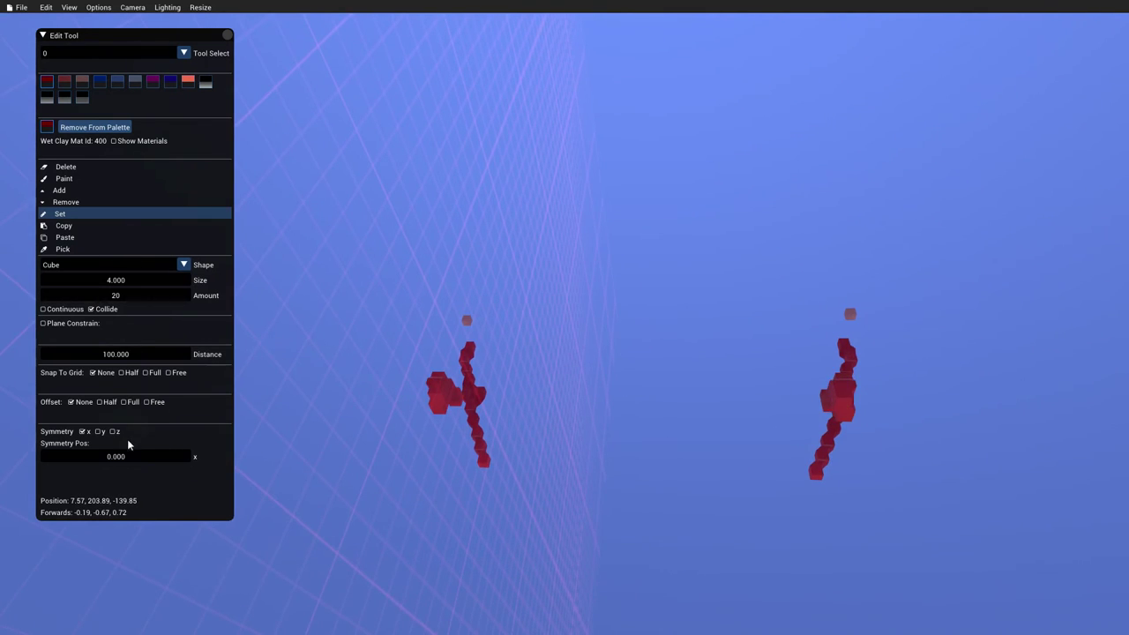
Add y-axis symmetry and place a few cubes near the red chain so they mirror across both planes
{"action": "left_click", "coordinate": [99, 431]}
{"action": "right_click_drag", "start_coordinate": [426, 448], "coordinate": [565, 318]}
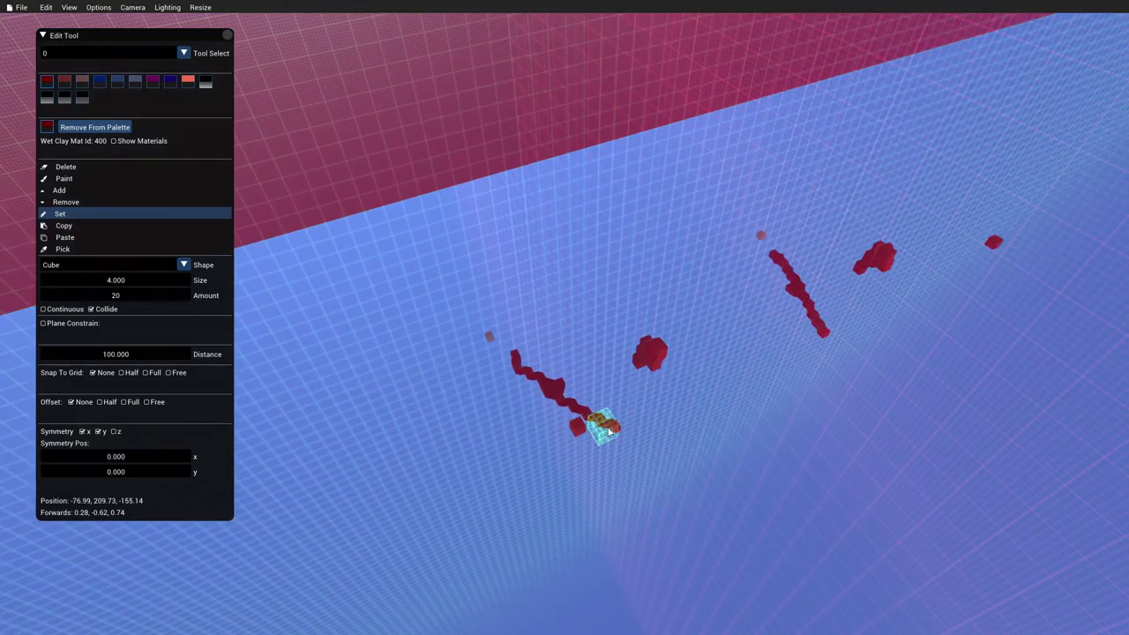
{"action": "left_click", "coordinate": [583, 438]}
{"action": "left_click", "coordinate": [602, 439]}
{"action": "left_click", "coordinate": [604, 466]}
{"action": "key", "text": "d"}
{"action": "right_click_drag", "start_coordinate": [607, 471], "coordinate": [565, 318]}
{"action": "key", "text": "s"}
{"action": "key", "text": "d"}
Place more scattered red cubes from several viewpoints with x- and y-axis symmetry on
{"action": "left_click_drag", "start_coordinate": [1024, 219], "coordinate": [1009, 253]}
{"action": "right_click_drag", "start_coordinate": [1009, 253], "coordinate": [564, 318]}
{"action": "key", "text": "d"}
{"action": "key", "text": "d"}
{"action": "key", "text": "a"}
{"action": "key", "text": "w"}
{"action": "key", "text": "d"}
{"action": "left_click", "coordinate": [664, 309]}
{"action": "mouse_move", "coordinate": [490, 316]}
{"action": "left_mouse_down"}
{"action": "mouse_move", "coordinate": [511, 326]}
{"action": "mouse_move", "coordinate": [553, 318]}
{"action": "left_mouse_up"}
{"action": "left_click", "coordinate": [554, 320]}
{"action": "left_click", "coordinate": [505, 332]}
{"action": "left_click", "coordinate": [602, 323]}
{"action": "left_click", "coordinate": [623, 319]}
{"action": "left_click", "coordinate": [553, 332]}
{"action": "left_click", "coordinate": [572, 312]}
{"action": "left_click", "coordinate": [589, 327]}
{"action": "right_click_drag", "start_coordinate": [601, 333], "coordinate": [585, 313]}
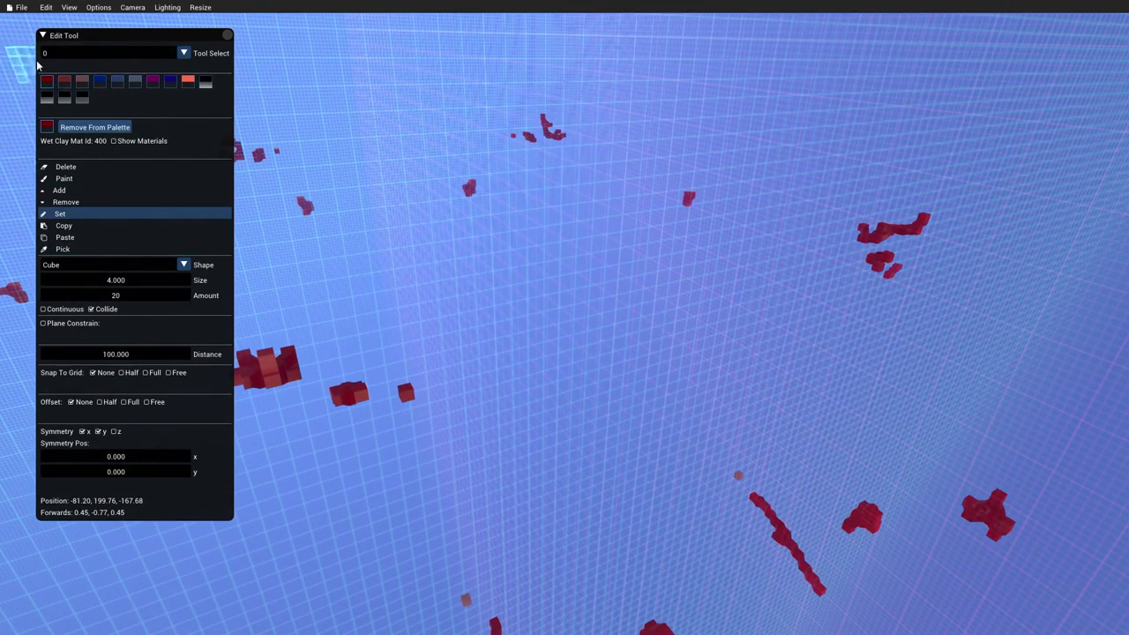
Start a new scene without saving the mirrored cubes and turn off x- and y-axis symmetry
{"action": "left_click", "coordinate": [21, 8]}
{"action": "left_click", "coordinate": [25, 23]}
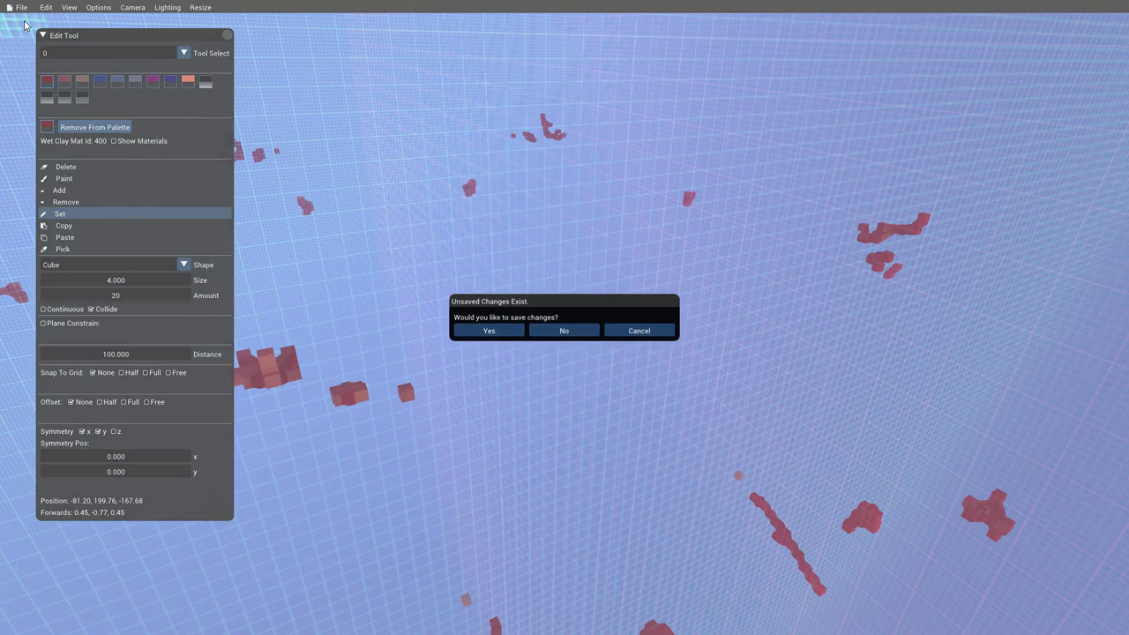
{"action": "left_click", "coordinate": [576, 333]}
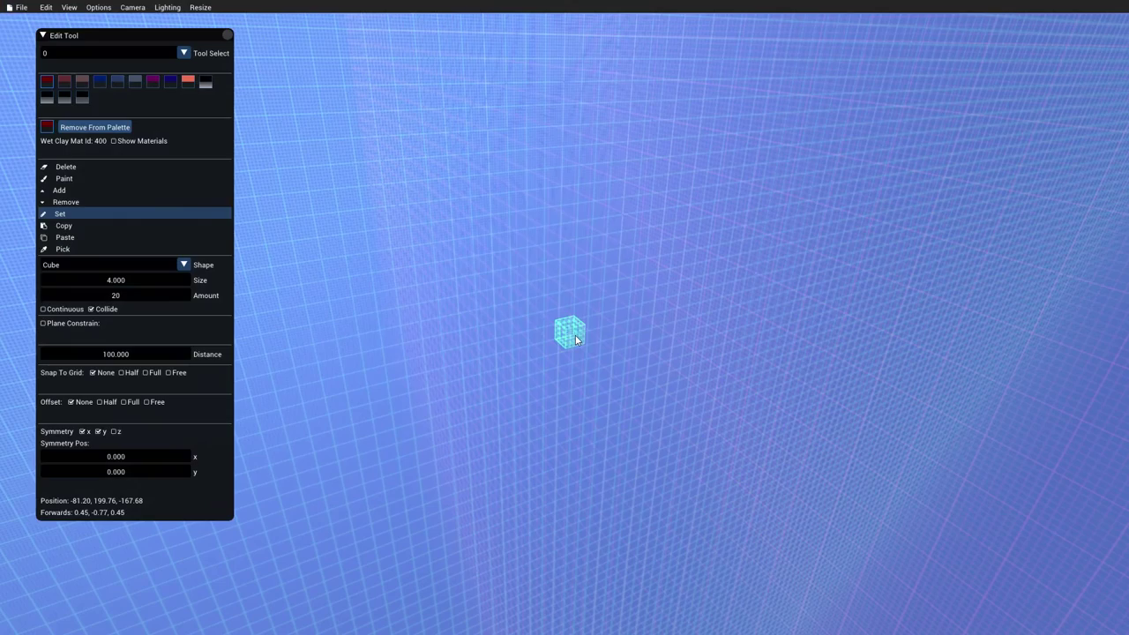
{"action": "left_click", "coordinate": [82, 432]}
{"action": "left_click", "coordinate": [98, 432]}
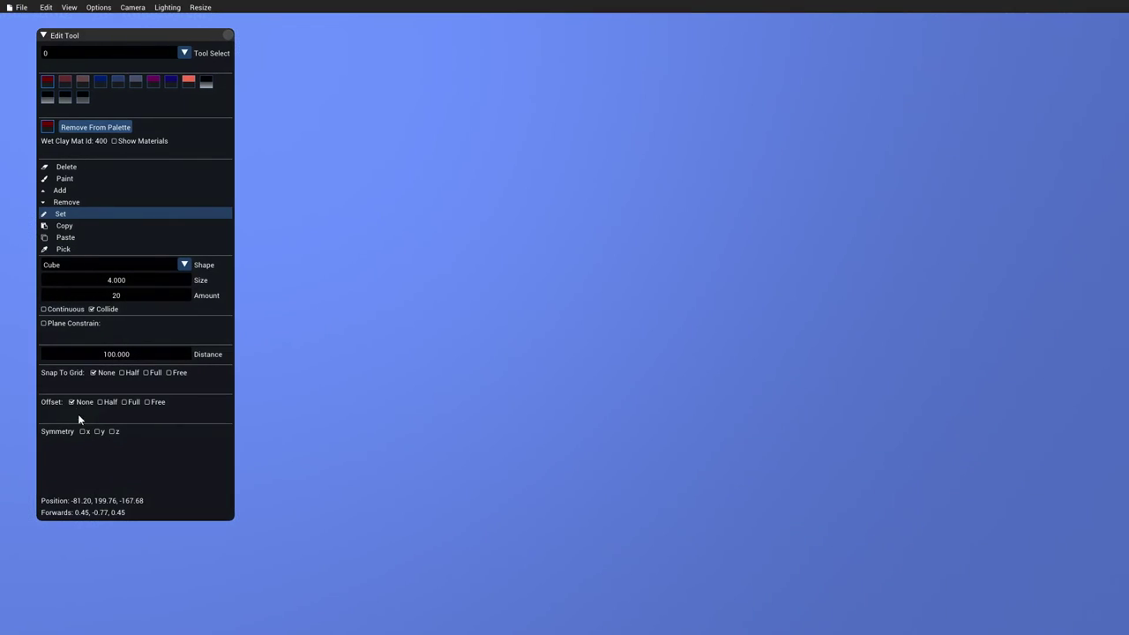
Enable the x-axis plane constraint at position 12, turn on Continuous, and draw large freehand loops on the plane
{"action": "left_click", "coordinate": [44, 323]}
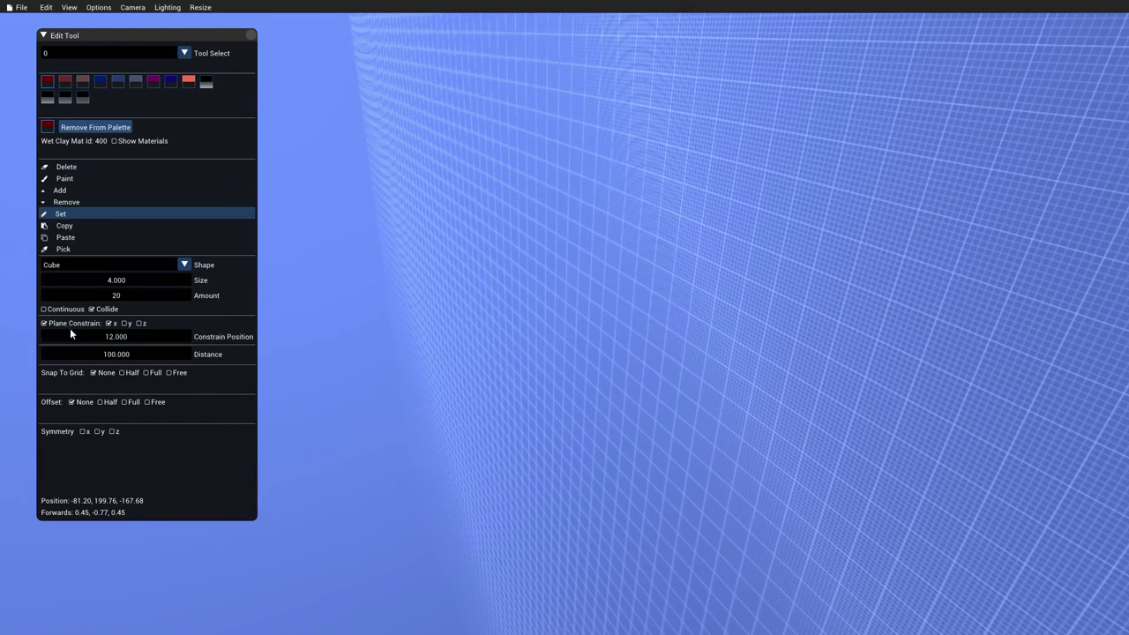
{"action": "left_click", "coordinate": [761, 303]}
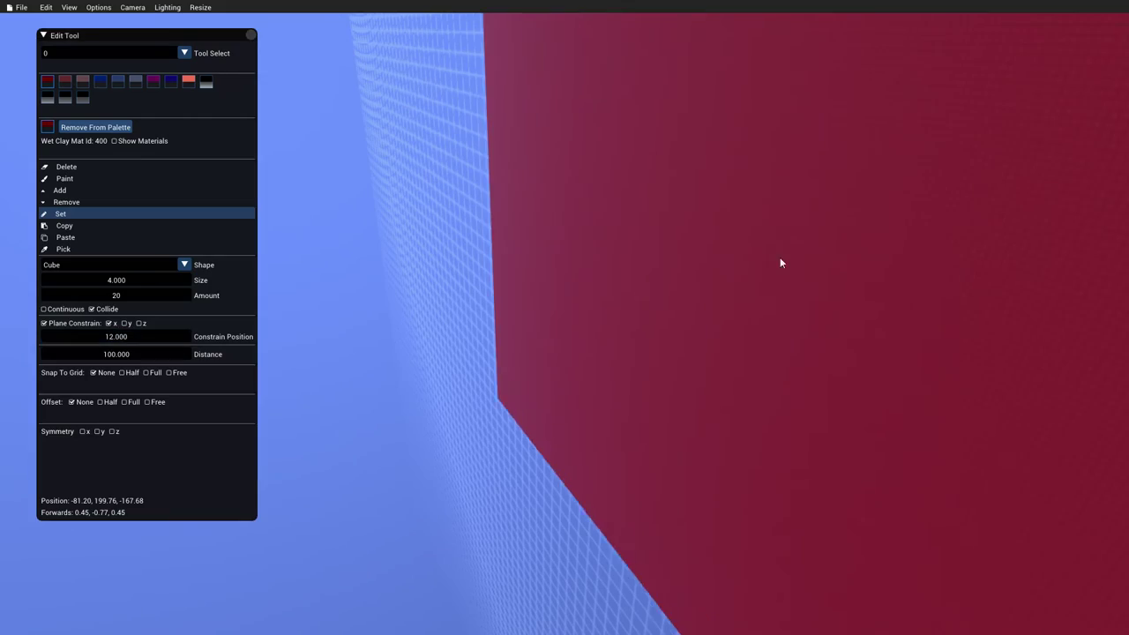
{"action": "right_click_drag", "start_coordinate": [767, 327], "coordinate": [869, 260]}
{"action": "key", "text": "w"}
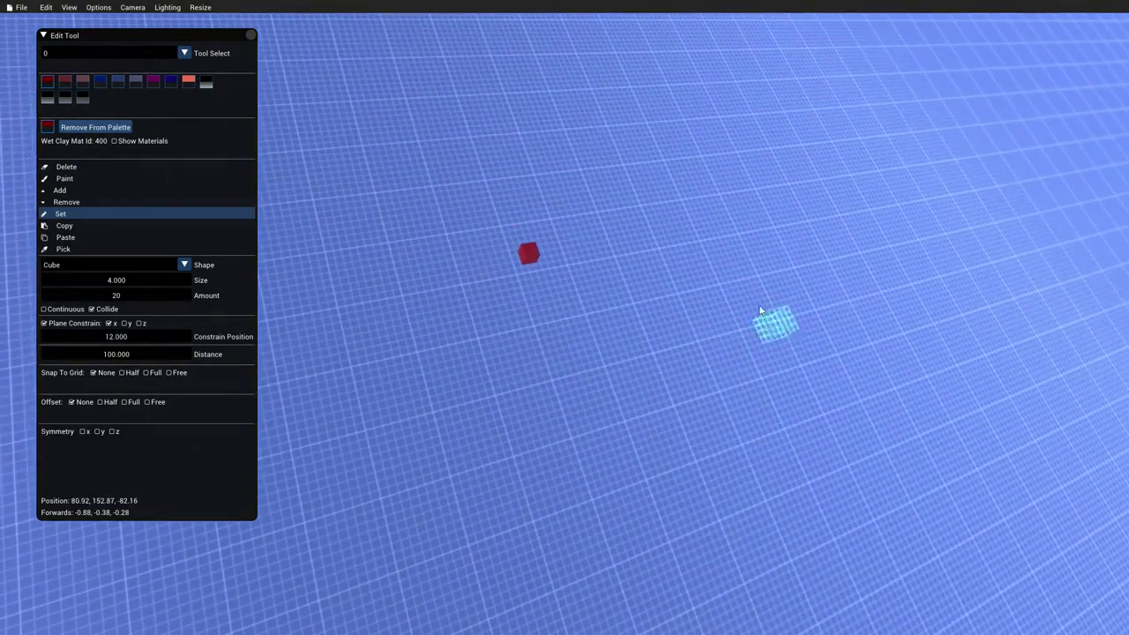
{"action": "left_click", "coordinate": [451, 265]}
{"action": "left_click", "coordinate": [82, 310]}
{"action": "mouse_move", "coordinate": [401, 291]}
{"action": "left_mouse_down"}
{"action": "mouse_move", "coordinate": [454, 290]}
{"action": "mouse_move", "coordinate": [605, 250]}
{"action": "mouse_move", "coordinate": [487, 144]}
{"action": "mouse_move", "coordinate": [827, 340]}
{"action": "mouse_move", "coordinate": [473, 318]}
{"action": "mouse_move", "coordinate": [418, 328]}
{"action": "left_mouse_up"}
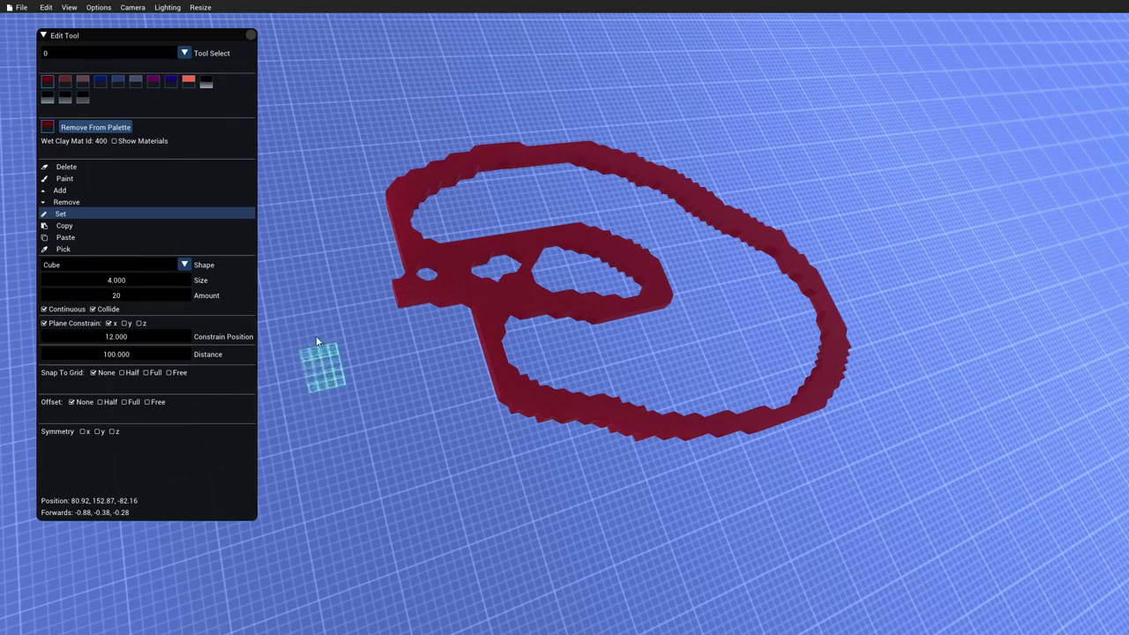
Start a new scene without saving the loops and turn on y-axis symmetry with its position at 45
{"action": "left_click", "coordinate": [20, 7]}
{"action": "left_click", "coordinate": [26, 24]}
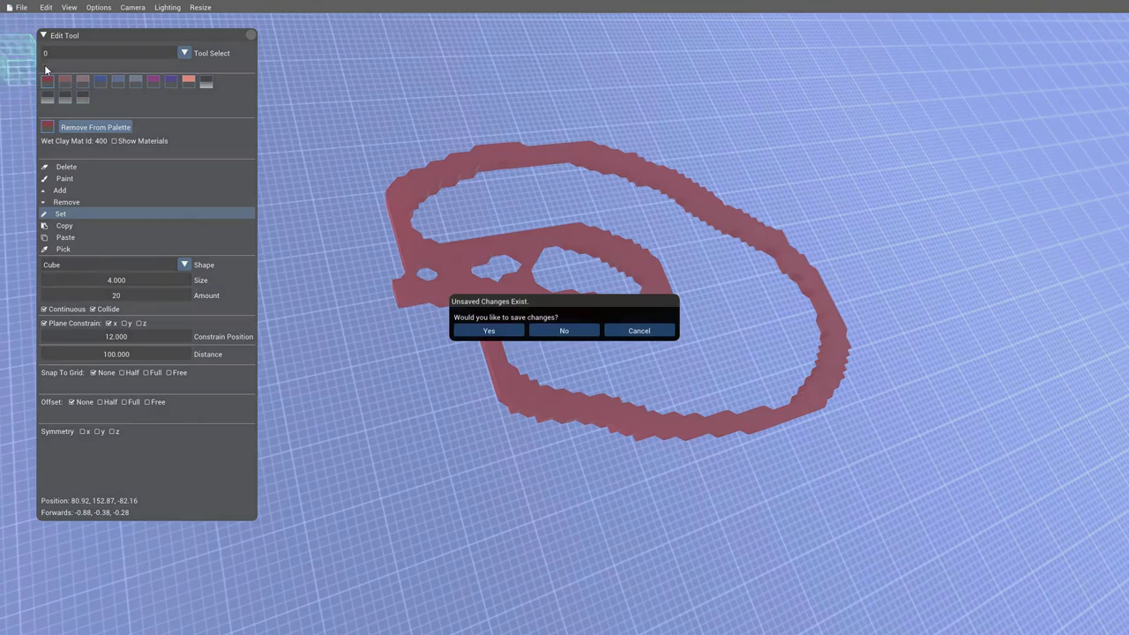
{"action": "left_click", "coordinate": [565, 331]}
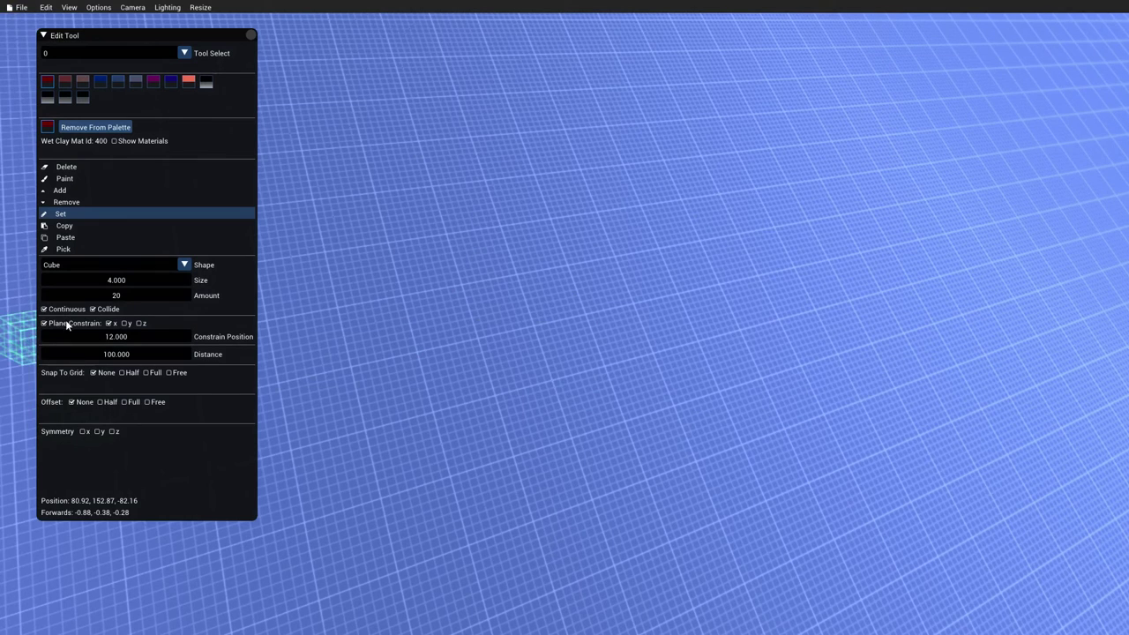
{"action": "left_click", "coordinate": [97, 430]}
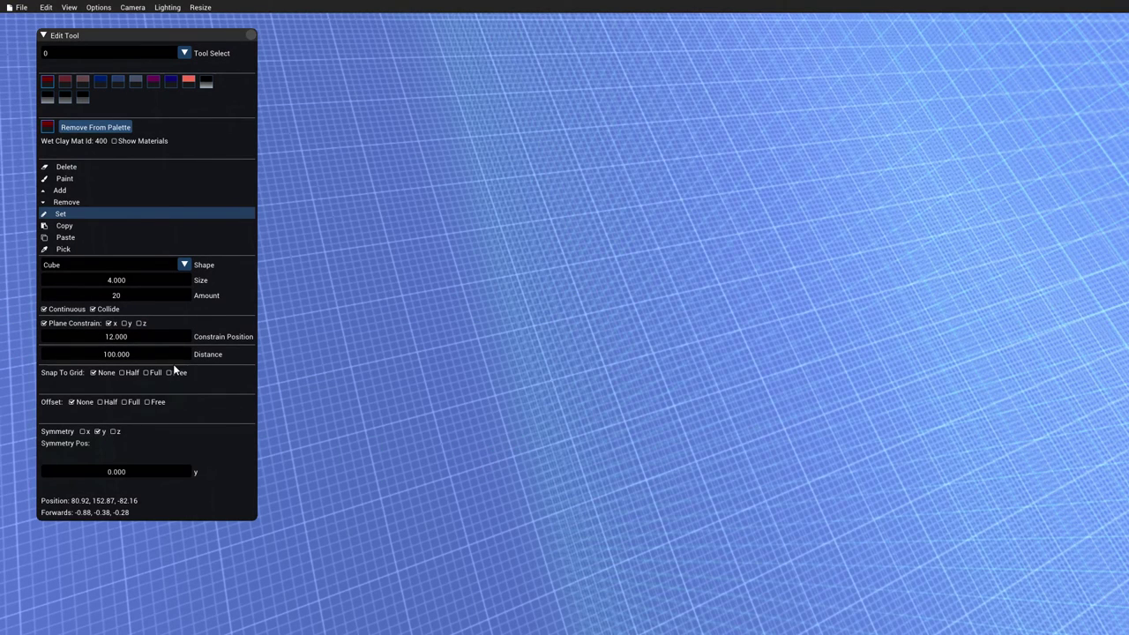
{"action": "left_click_drag", "start_coordinate": [114, 470], "coordinate": [137, 485]}
Draw rough freehand strokes for the word HI on the constrained plane beside the y symmetry plane
{"action": "key", "text": "Tab"}
{"action": "key", "text": "q"}
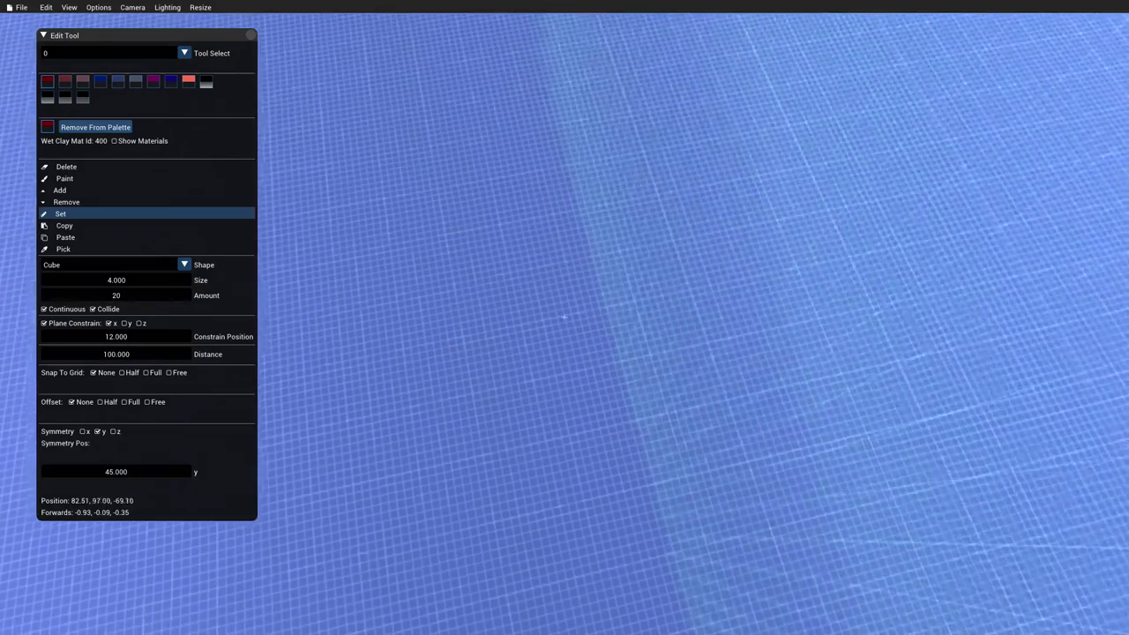
{"action": "key", "text": "e"}
{"action": "key", "text": "Tab"}
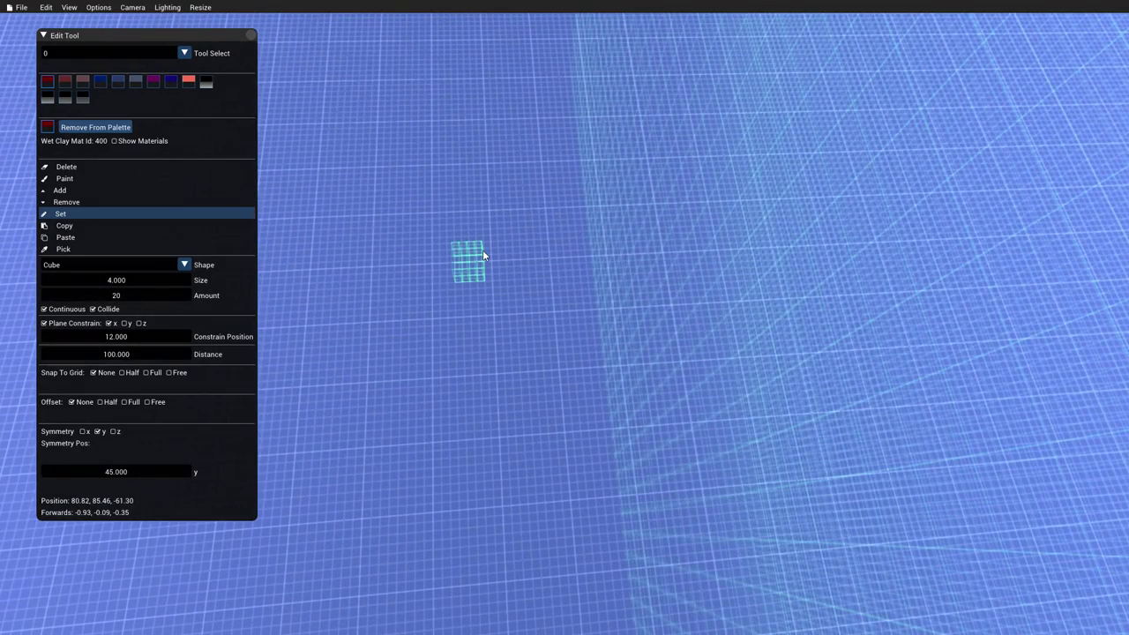
{"action": "key", "text": "Tab"}
{"action": "key", "text": "e"}
{"action": "key", "text": "Tab"}
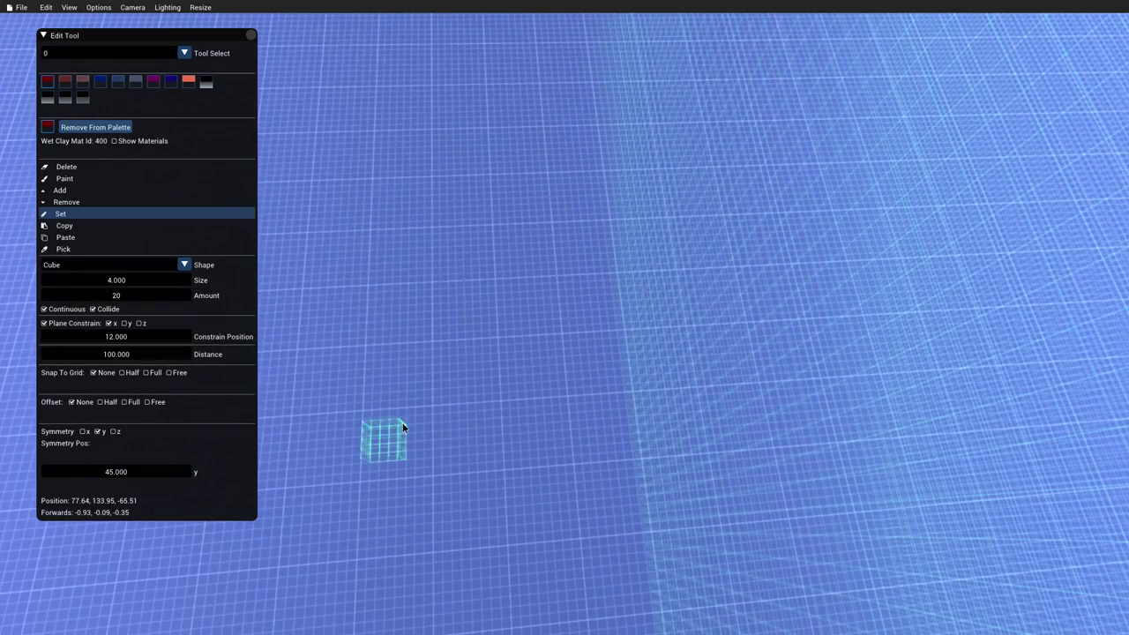
{"action": "mouse_move", "coordinate": [404, 428]}
{"action": "left_mouse_down"}
{"action": "mouse_move", "coordinate": [397, 289]}
{"action": "mouse_move", "coordinate": [486, 291]}
{"action": "mouse_move", "coordinate": [508, 196]}
{"action": "mouse_move", "coordinate": [544, 413]}
{"action": "left_mouse_up"}
{"action": "left_click_drag", "start_coordinate": [608, 209], "coordinate": [648, 418]}
Complete the word HI by thickening and joining the H and adding serifs to the I
{"action": "key", "text": "Tab"}
{"action": "key", "text": "d"}
{"action": "key", "text": "s"}
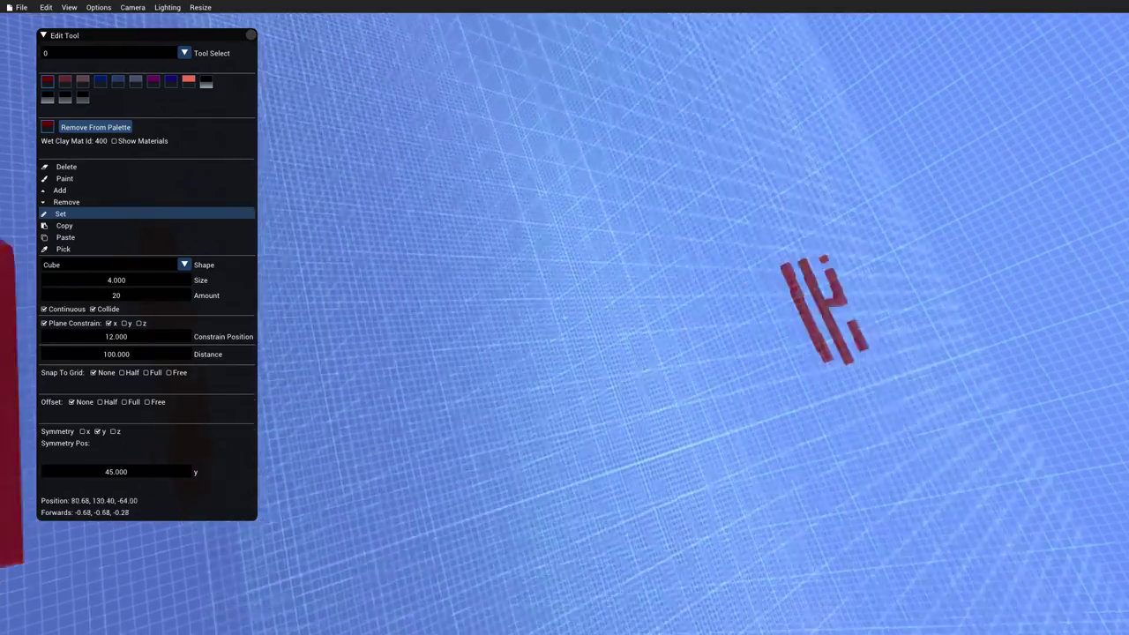
{"action": "key", "text": "s"}
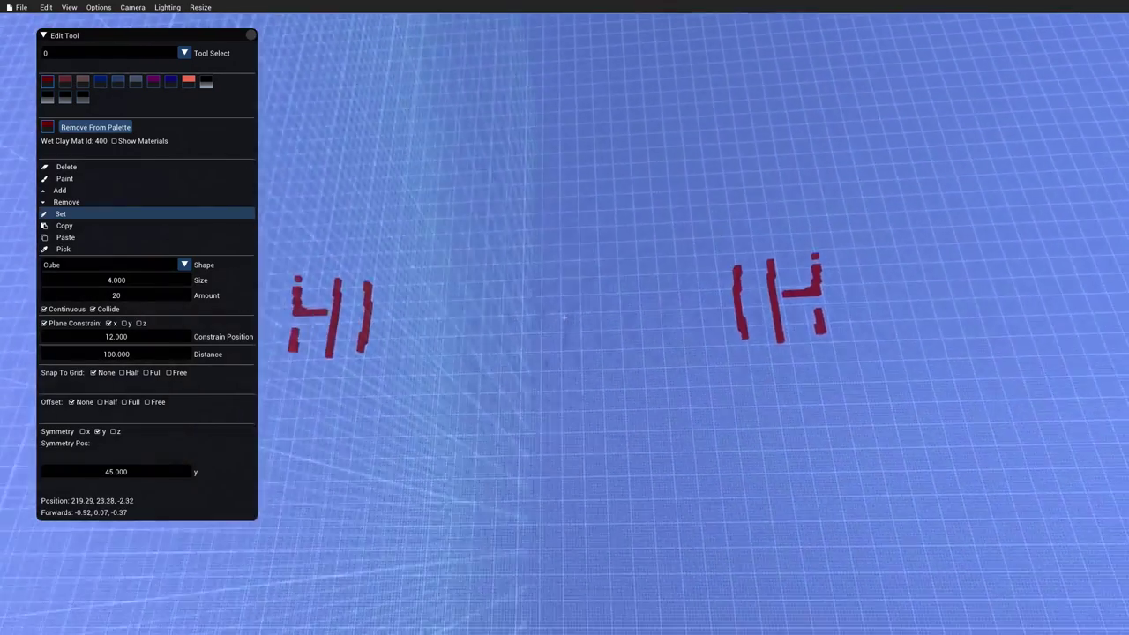
{"action": "key", "text": "w"}
{"action": "key", "text": "w"}
{"action": "key", "text": "a"}
{"action": "key", "text": "Tab"}
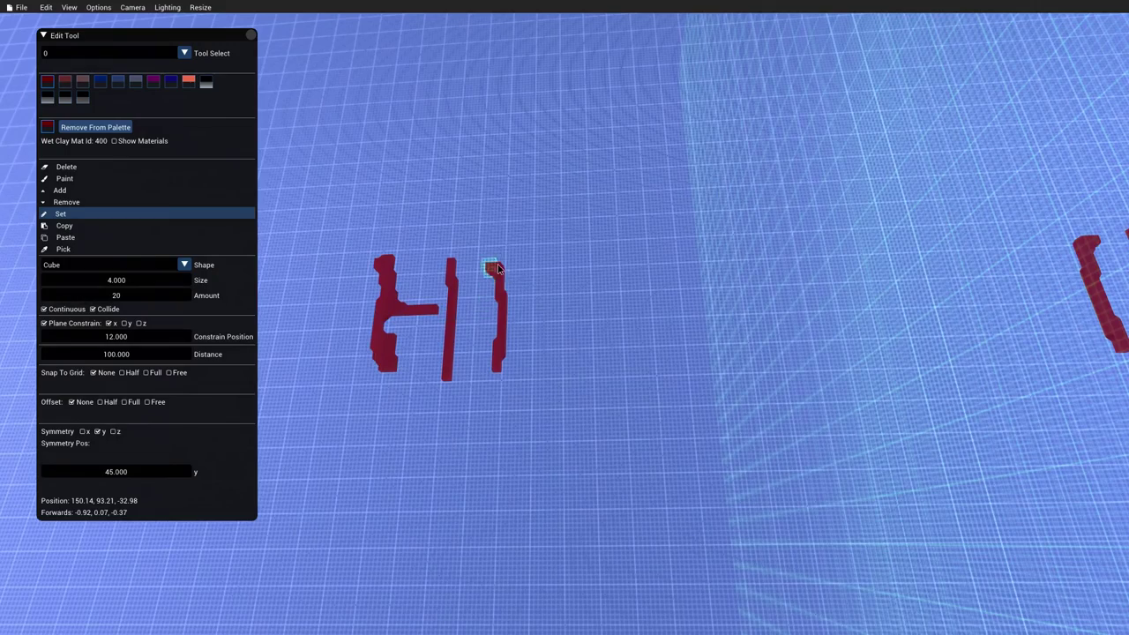
{"action": "mouse_move", "coordinate": [502, 268]}
{"action": "left_mouse_down"}
{"action": "mouse_move", "coordinate": [503, 378]}
{"action": "mouse_move", "coordinate": [524, 371]}
{"action": "left_mouse_up"}
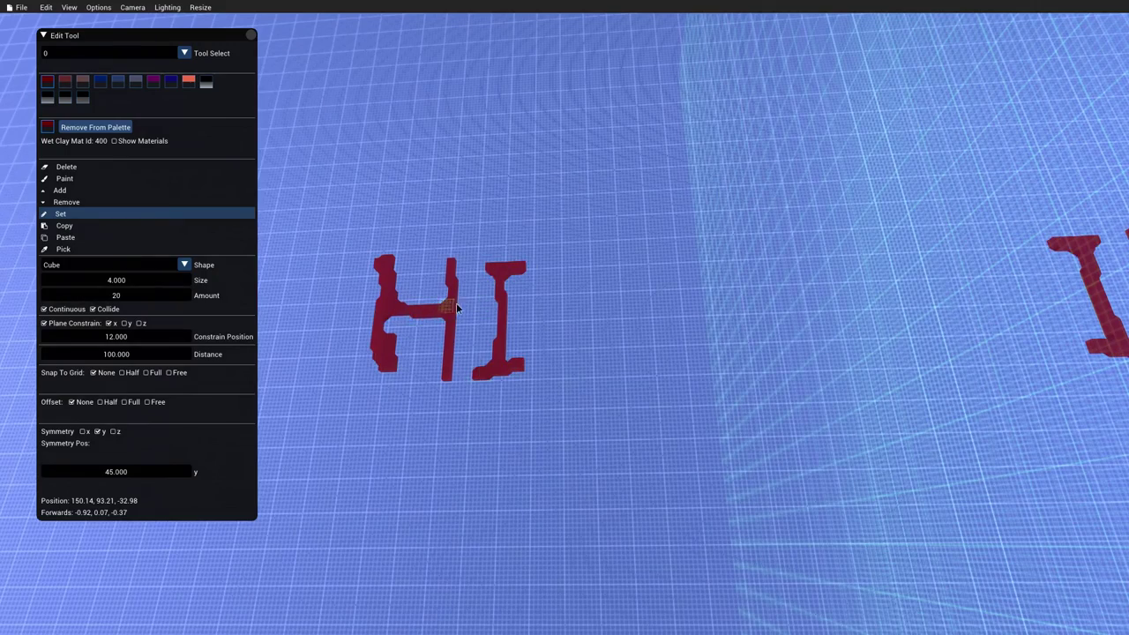
Write the word REDRUM freehand below HI on the same plane with y-axis symmetry on
{"action": "key", "text": "Tab"}
{"action": "key", "text": "d"}
{"action": "key", "text": "s"}
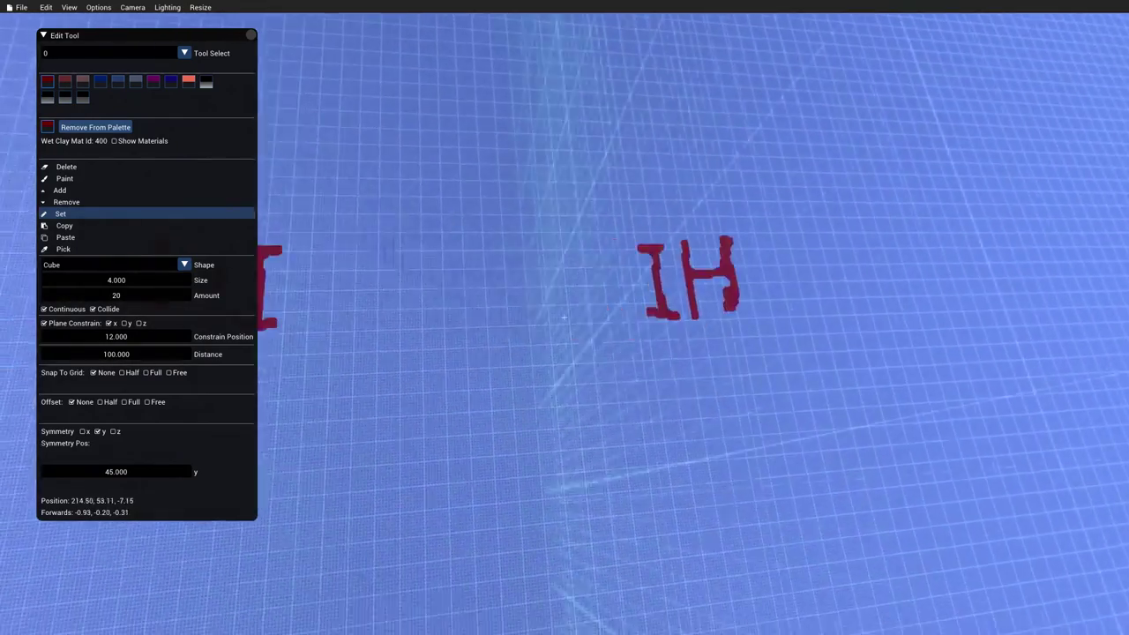
{"action": "key", "text": "a"}
{"action": "key", "text": "w"}
{"action": "key", "text": "s"}
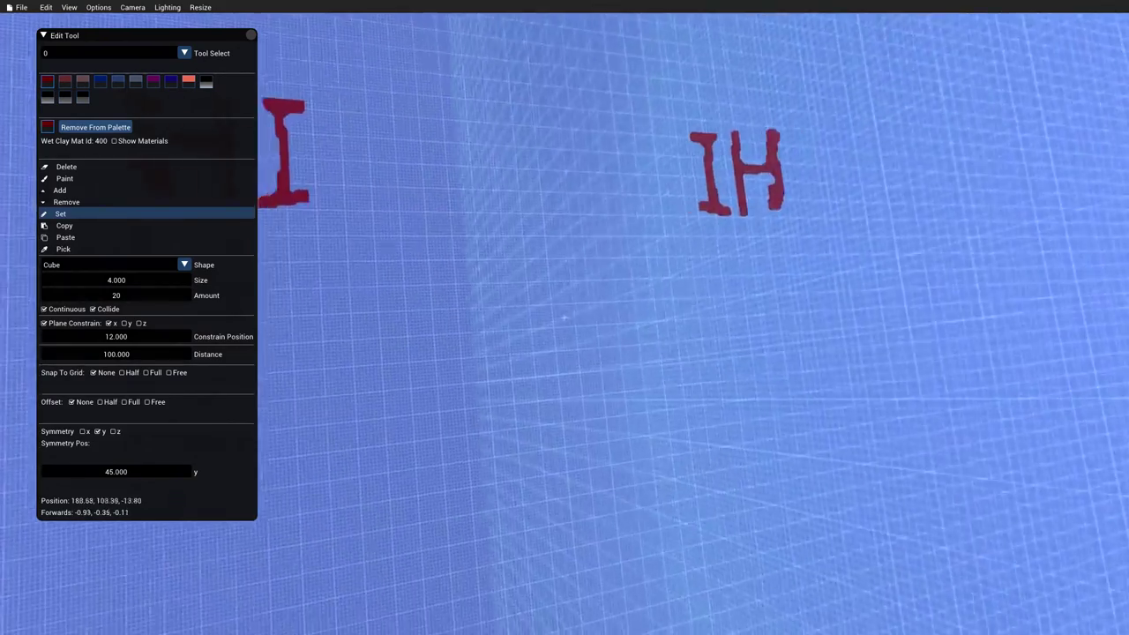
{"action": "key", "text": "s"}
{"action": "key", "text": "Tab"}
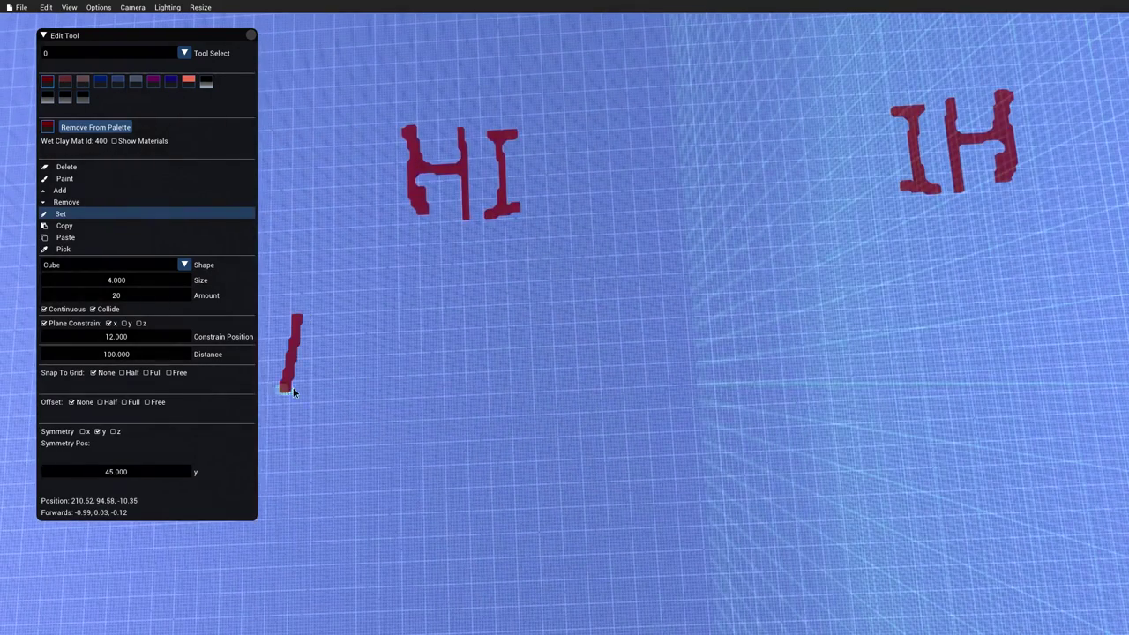
{"action": "left_click_drag", "start_coordinate": [317, 320], "coordinate": [352, 387]}
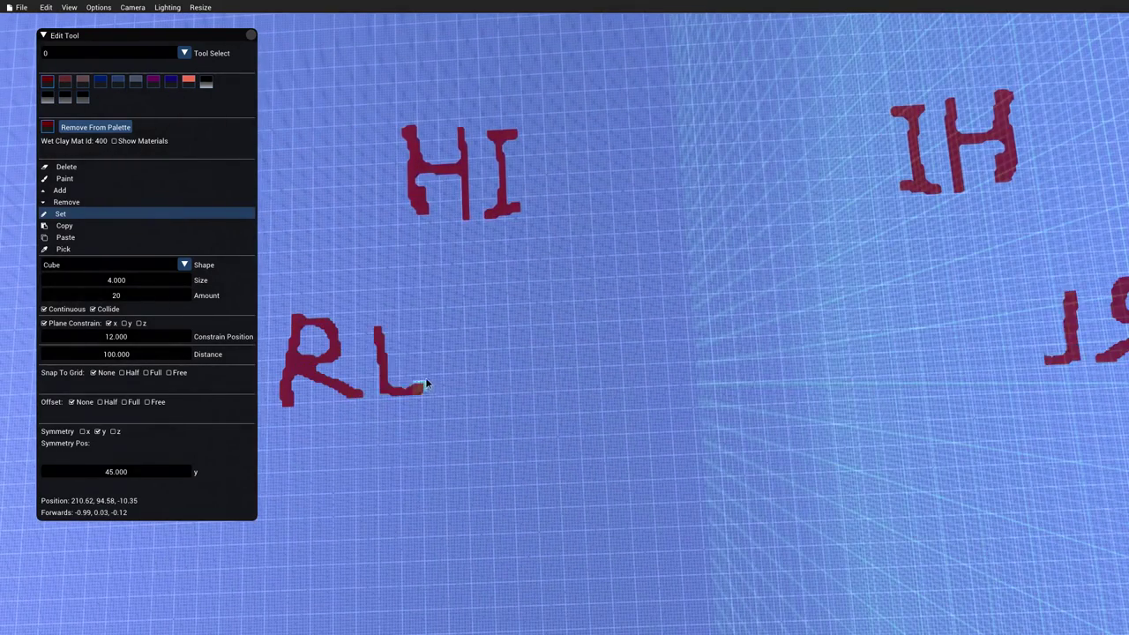
{"action": "mouse_move", "coordinate": [453, 325]}
{"action": "left_mouse_down"}
{"action": "mouse_move", "coordinate": [454, 397]}
{"action": "mouse_move", "coordinate": [479, 390]}
{"action": "left_mouse_up"}
{"action": "left_click_drag", "start_coordinate": [498, 319], "coordinate": [513, 380]}
{"action": "left_click_drag", "start_coordinate": [505, 304], "coordinate": [556, 375]}
{"action": "mouse_move", "coordinate": [578, 317]}
{"action": "left_mouse_down"}
{"action": "mouse_move", "coordinate": [660, 310]}
{"action": "mouse_move", "coordinate": [674, 377]}
{"action": "left_mouse_up"}
Examine the HI and REDRUM lettering and their mirrored copies on both sides of the symmetry plane
{"action": "key", "text": "d"}
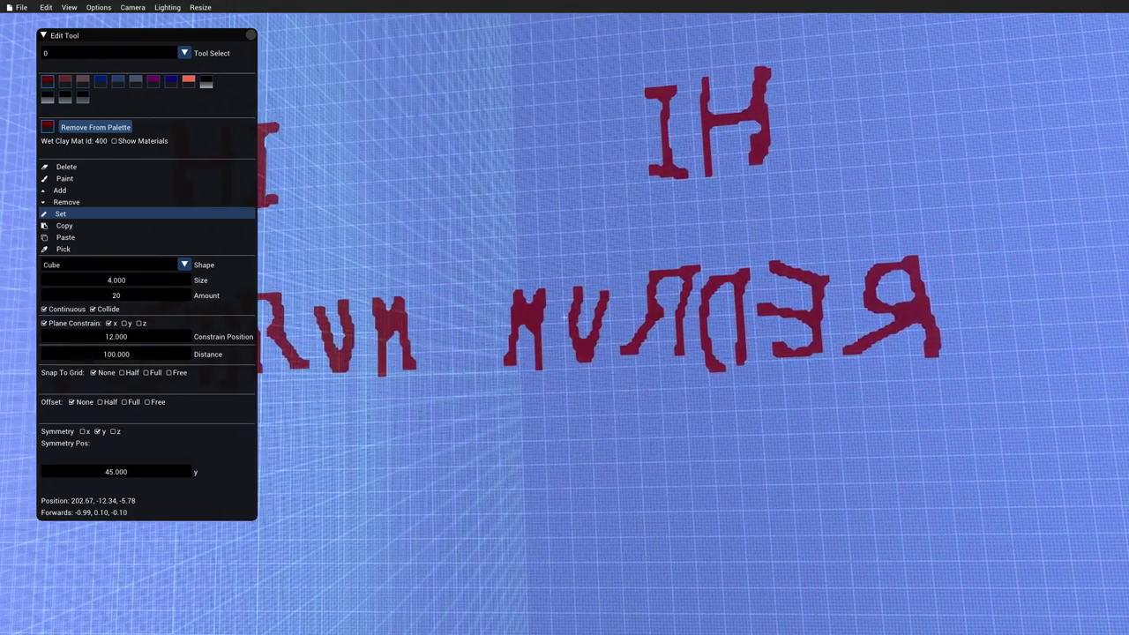
{"action": "key", "text": "w"}
{"action": "key", "text": "a"}
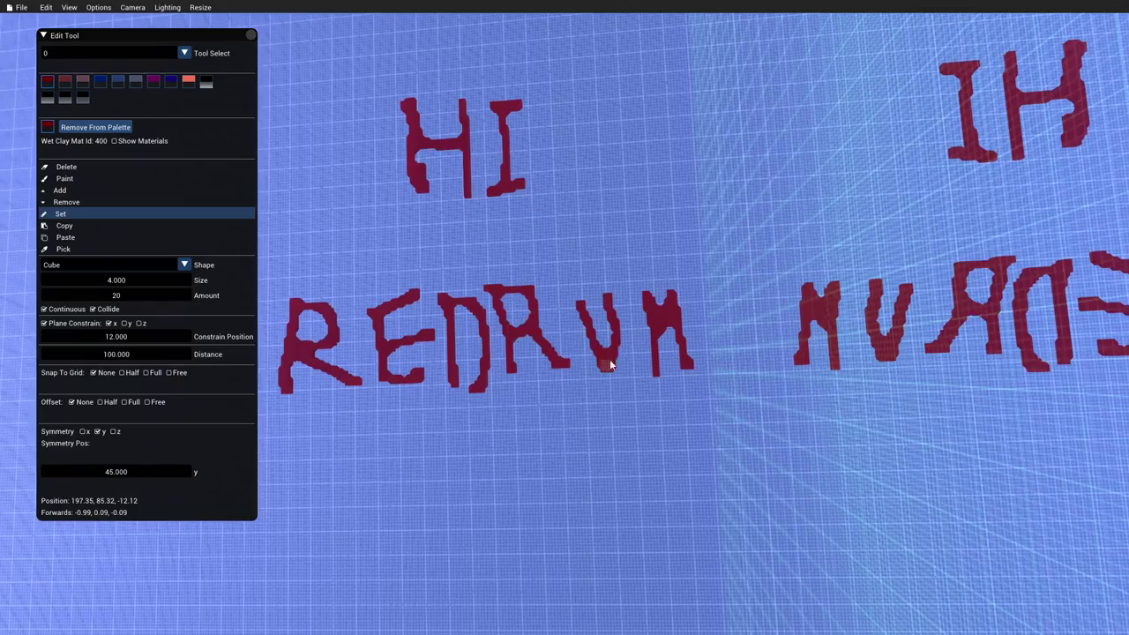
{"action": "key", "text": "d"}
{"action": "key", "text": "a"}
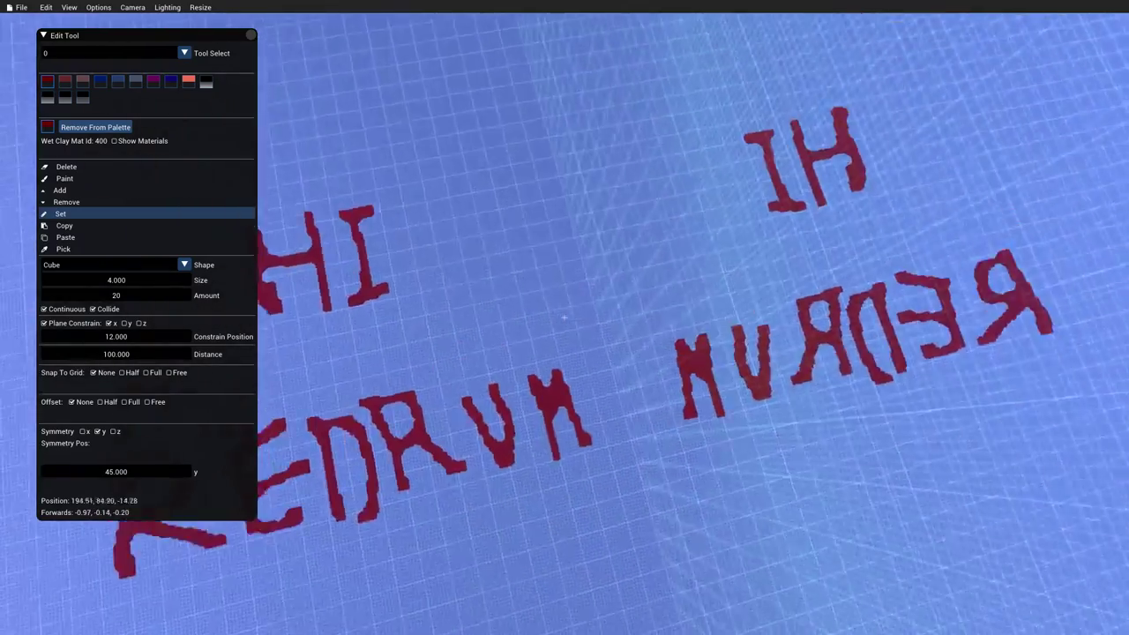